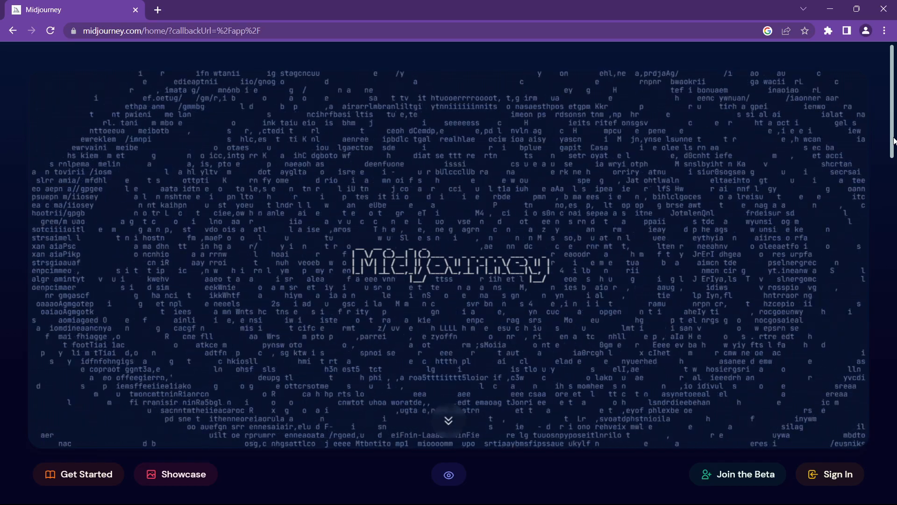
{"action": "mouse_move", "coordinate": [894, 137]}
{"action": "left_mouse_down"}
{"action": "mouse_move", "coordinate": [894, 301]}
{"action": "mouse_move", "coordinate": [885, 134]}
{"action": "left_mouse_up"}
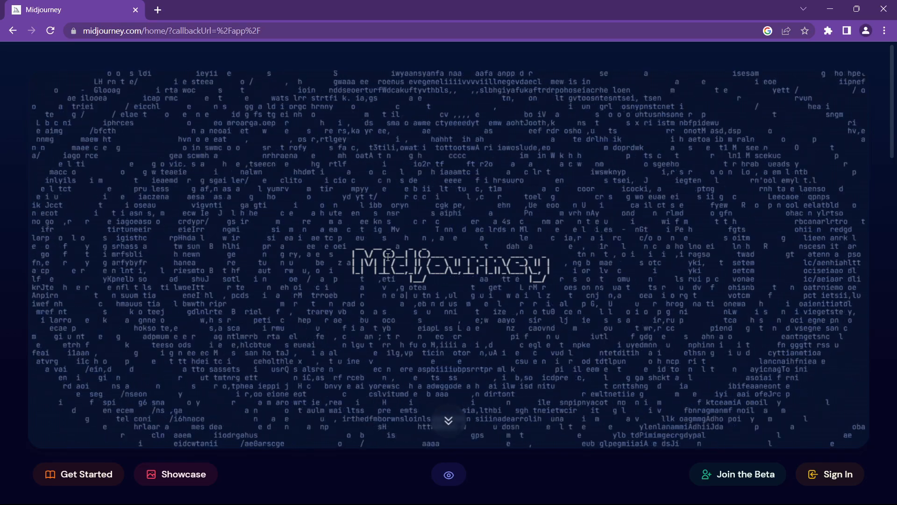
{"action": "left_click_drag", "start_coordinate": [357, 262], "coordinate": [545, 274]}
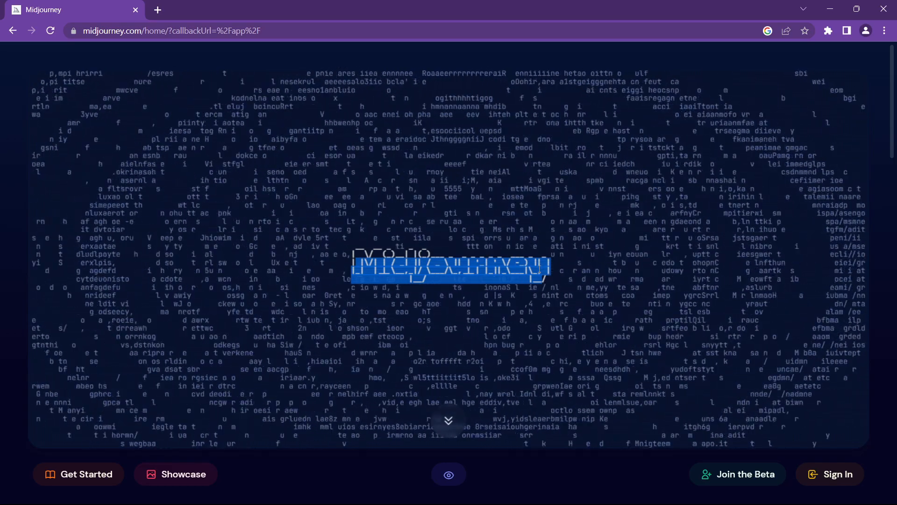
{"action": "key", "text": "alt"}
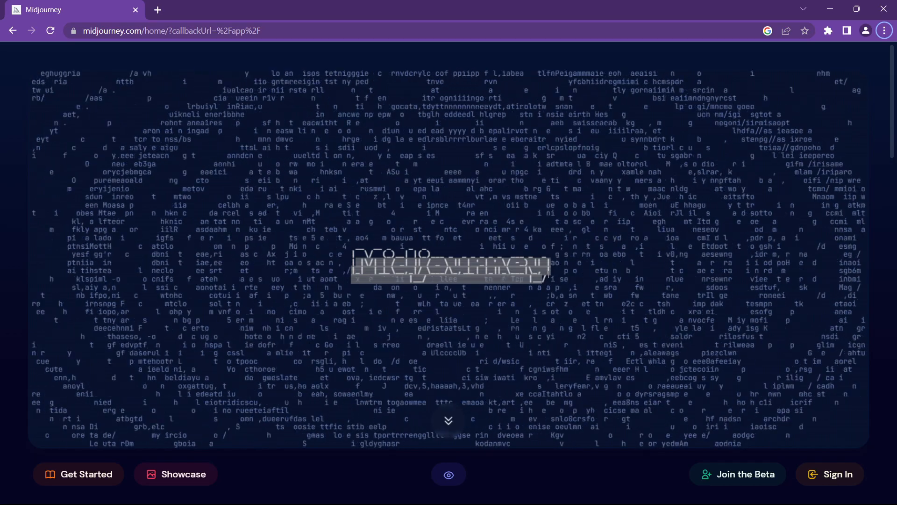
{"action": "left_click", "coordinate": [549, 277]}
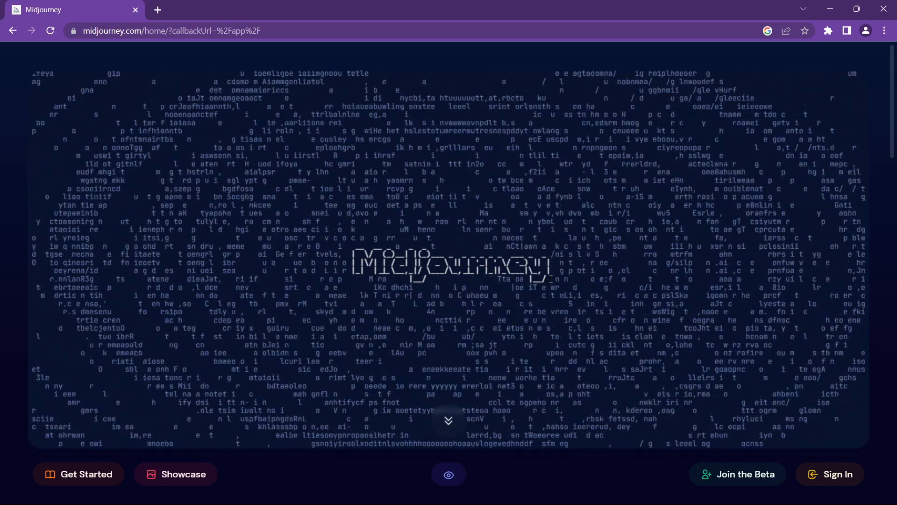
Step: Switch to Discord and enter "Midjouren" in the community search of the server discovery page
{"action": "key", "text": "alt+Tab"}
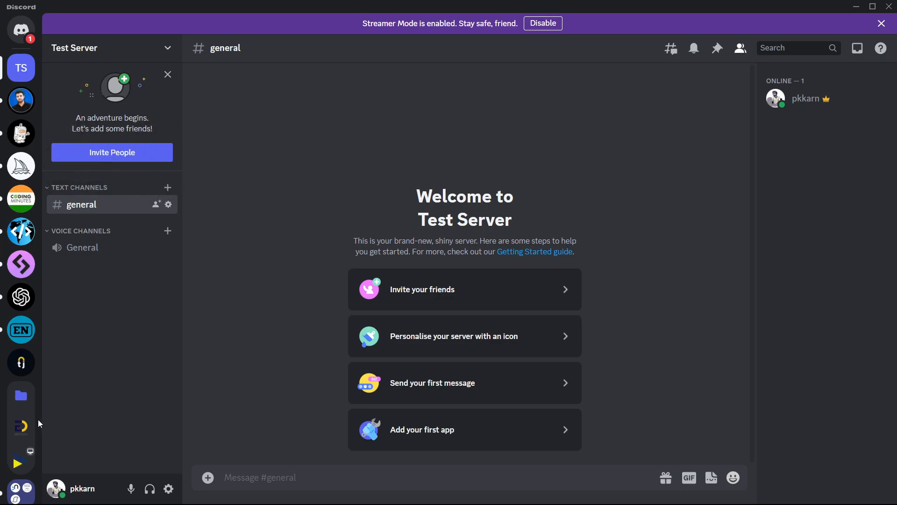
{"action": "scroll", "coordinate": [21, 467], "scroll_direction": "down", "scroll_amount": 4}
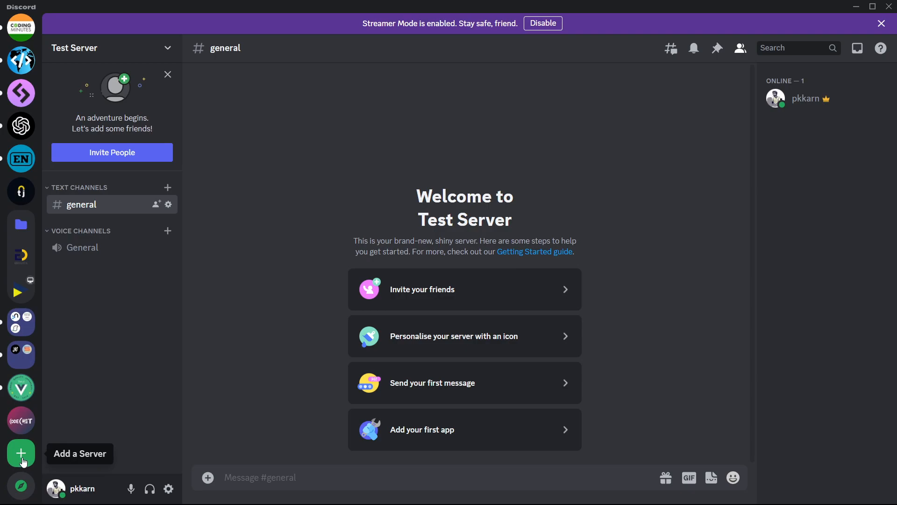
{"action": "left_click", "coordinate": [20, 458]}
{"action": "left_click", "coordinate": [141, 414]}
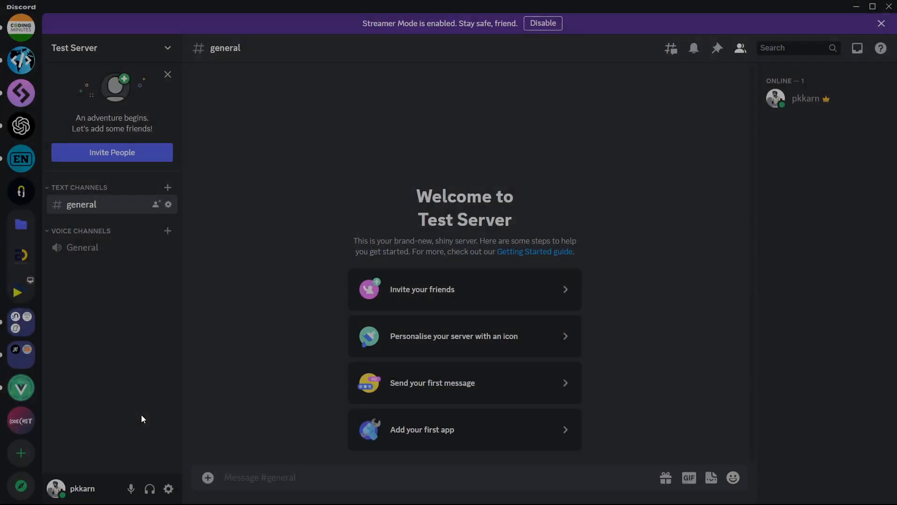
{"action": "left_click", "coordinate": [19, 493]}
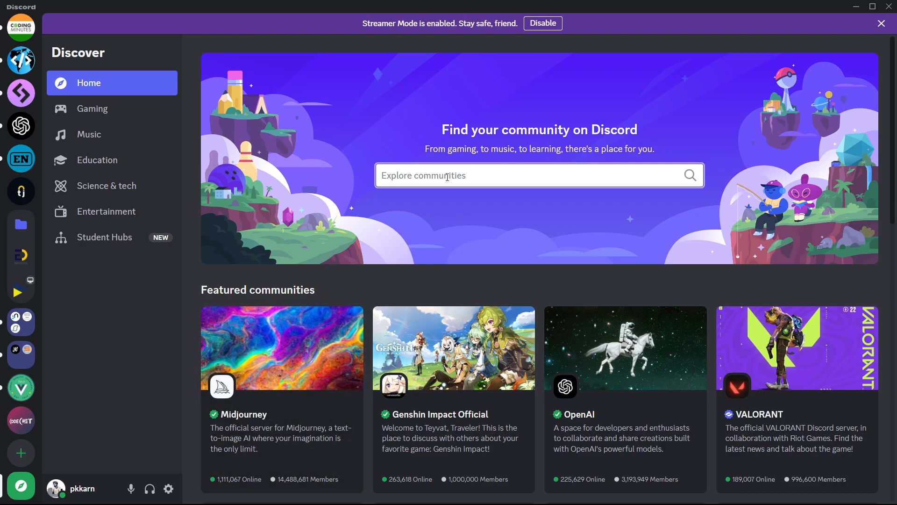
{"action": "type", "text": "Midjouren"}
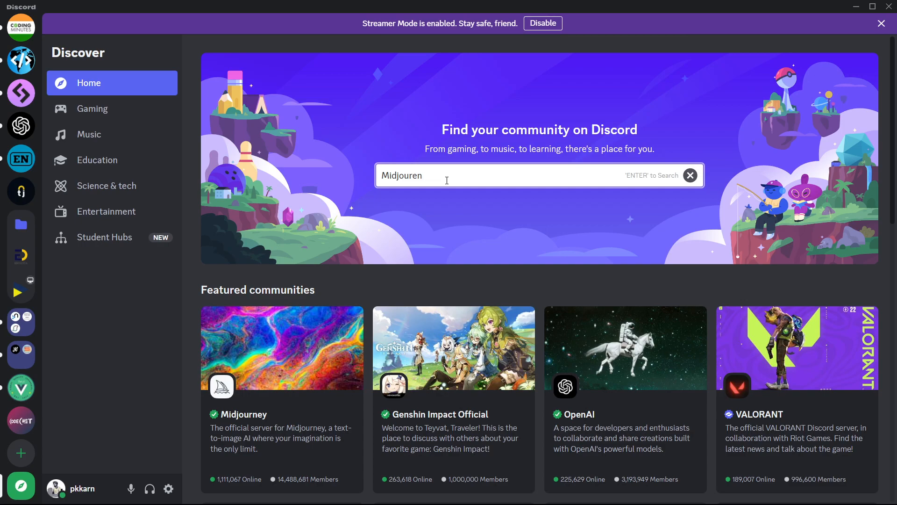
Step: Go to the joined Midjourney server and open its newbies-4 newcomer channel
{"action": "scroll", "coordinate": [21, 125], "scroll_direction": "up", "scroll_amount": 3}
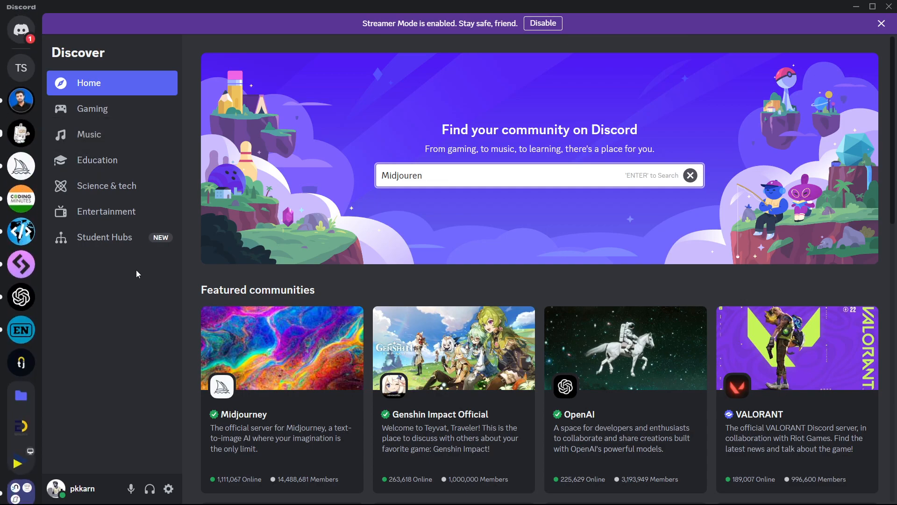
{"action": "left_click", "coordinate": [21, 166]}
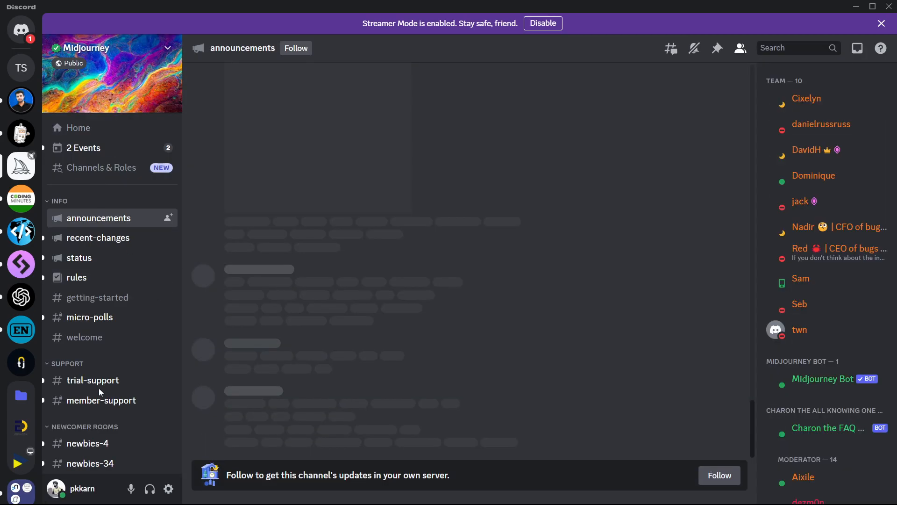
{"action": "scroll", "coordinate": [99, 389], "scroll_direction": "down", "scroll_amount": 15}
{"action": "scroll", "coordinate": [99, 392], "scroll_direction": "up", "scroll_amount": 10}
{"action": "mouse_move", "coordinate": [99, 392]}
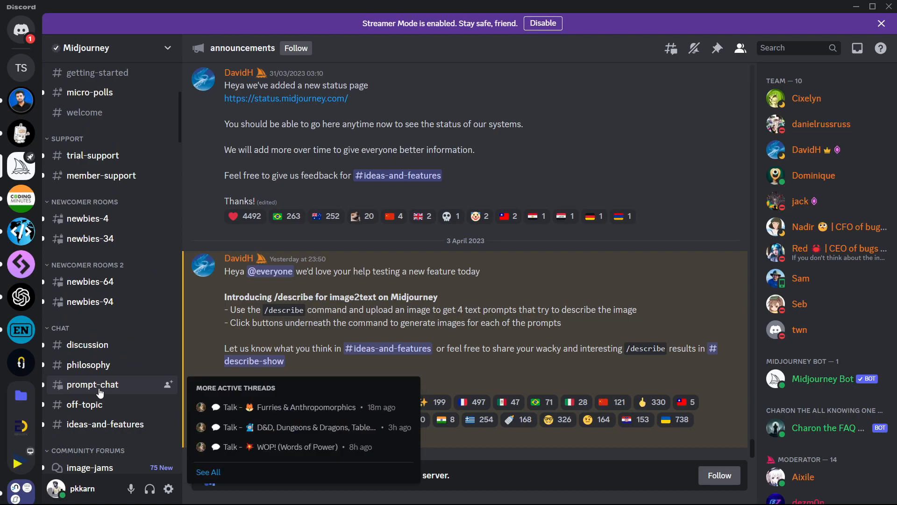
{"action": "scroll", "coordinate": [100, 392], "scroll_direction": "up", "scroll_amount": 3}
{"action": "mouse_move", "coordinate": [73, 292]}
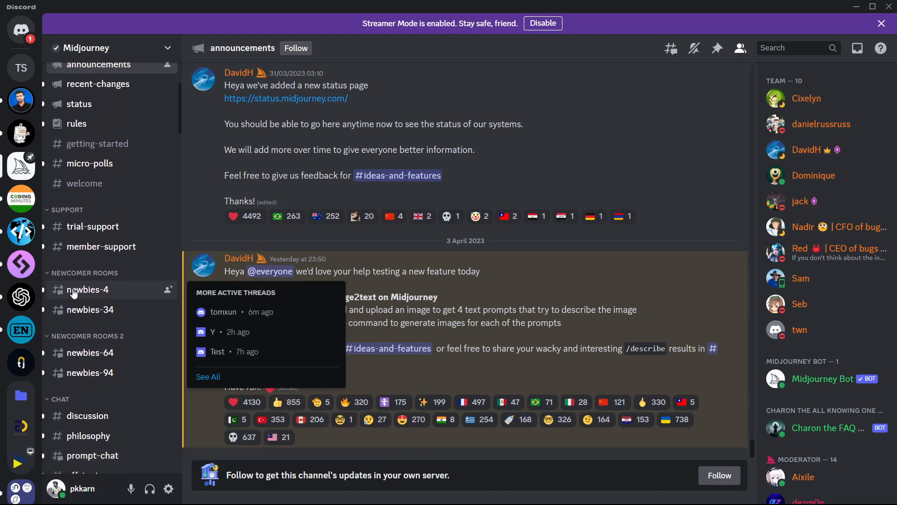
{"action": "left_click", "coordinate": [75, 294]}
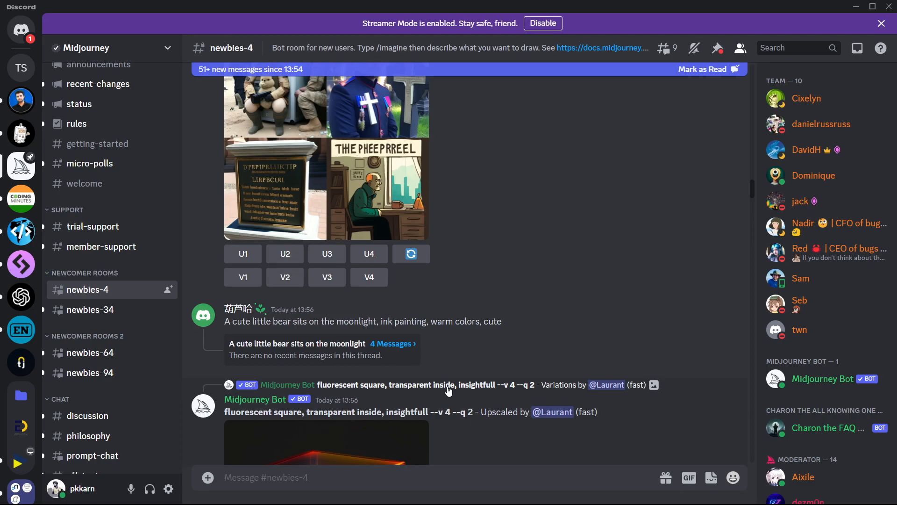
Step: Browse the prompts and generated images posted in the newbies-4 channel down to the newest messages
{"action": "scroll", "coordinate": [447, 388], "scroll_direction": "down", "scroll_amount": 15}
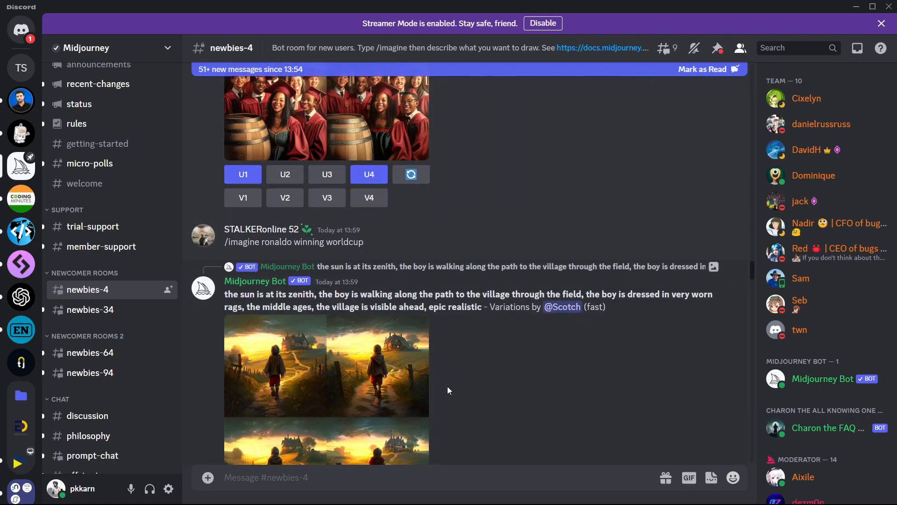
{"action": "scroll", "coordinate": [447, 386], "scroll_direction": "down", "scroll_amount": 8}
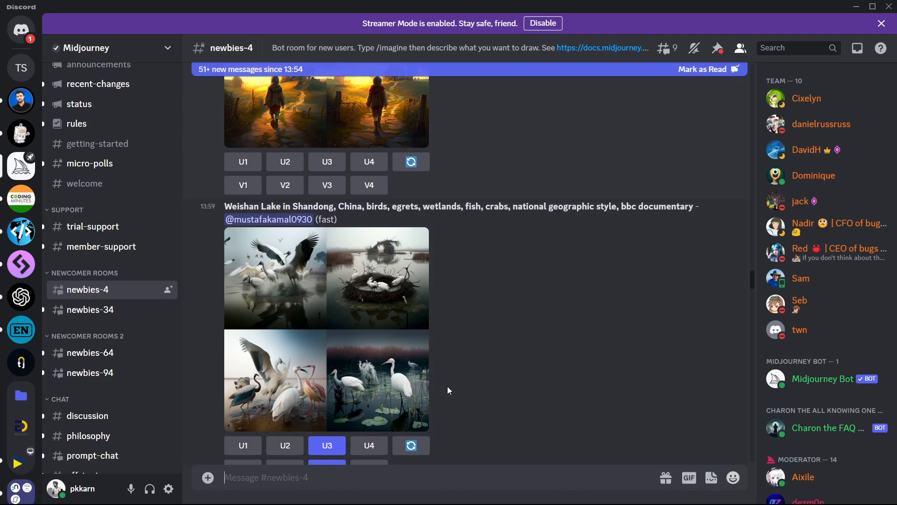
{"action": "scroll", "coordinate": [448, 386], "scroll_direction": "down", "scroll_amount": 5}
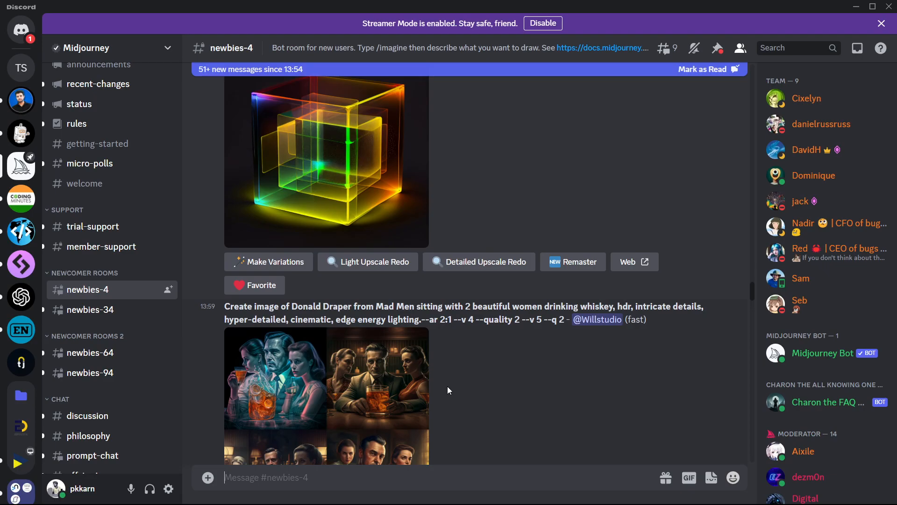
{"action": "scroll", "coordinate": [447, 386], "scroll_direction": "down", "scroll_amount": 5}
{"action": "scroll", "coordinate": [447, 386], "scroll_direction": "down", "scroll_amount": 5}
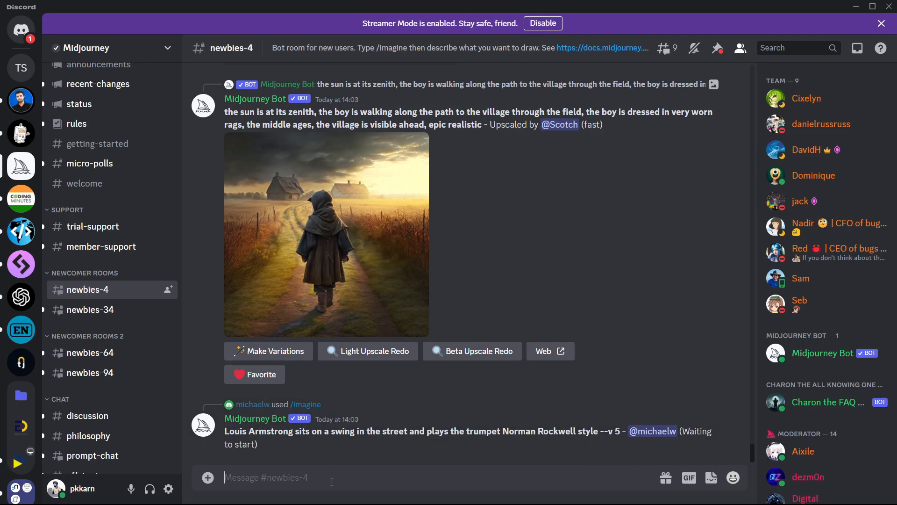
Step: Submit an /imagine command to the Midjourney Bot with the prompt "A boy sitting and crying for toy"
{"action": "type", "text": "/"}
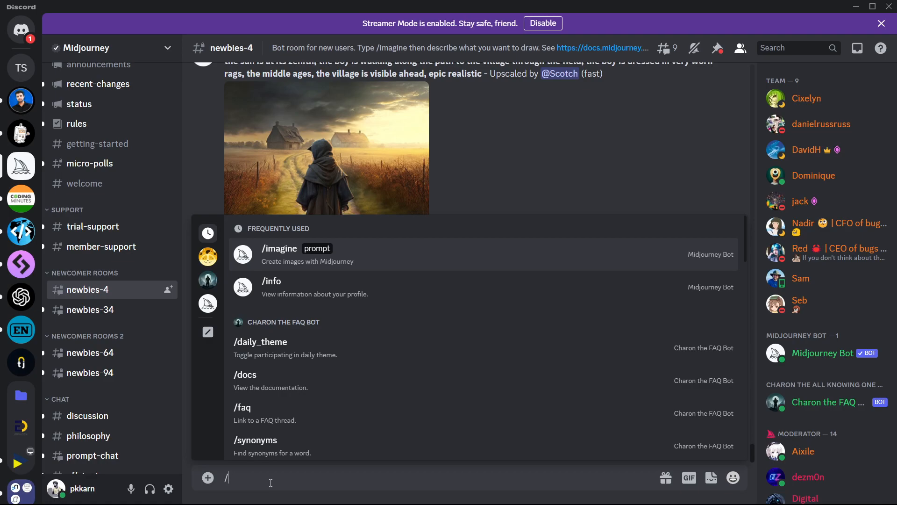
{"action": "type", "text": "im"}
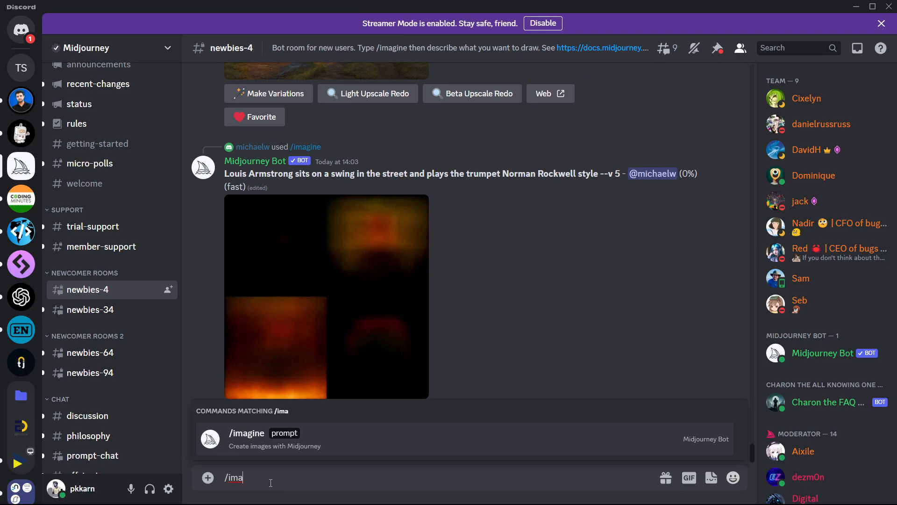
{"action": "type", "text": "a"}
{"action": "key", "text": "Tab"}
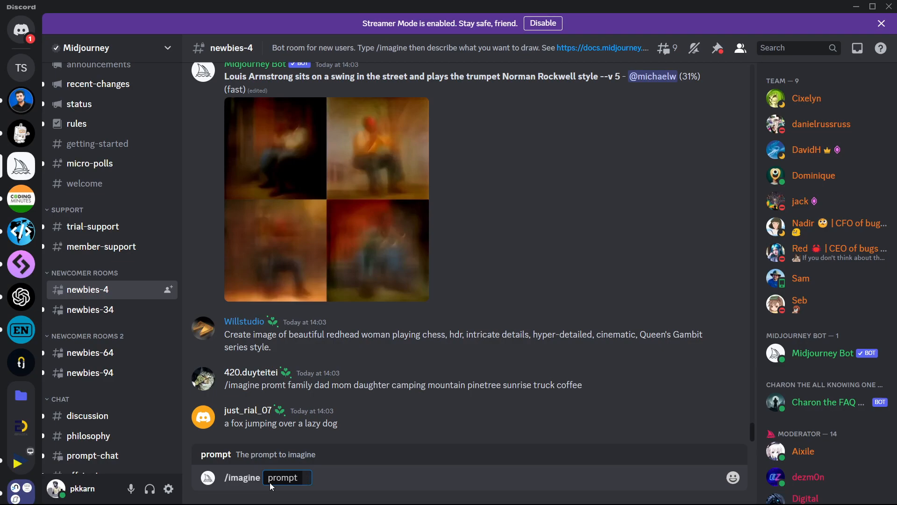
{"action": "type", "text": "A boy"}
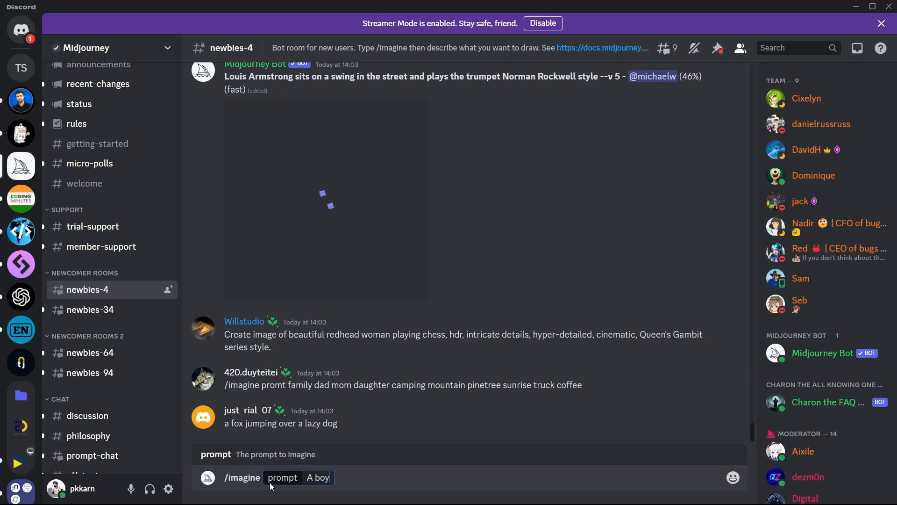
{"action": "type", "text": " sitting and "}
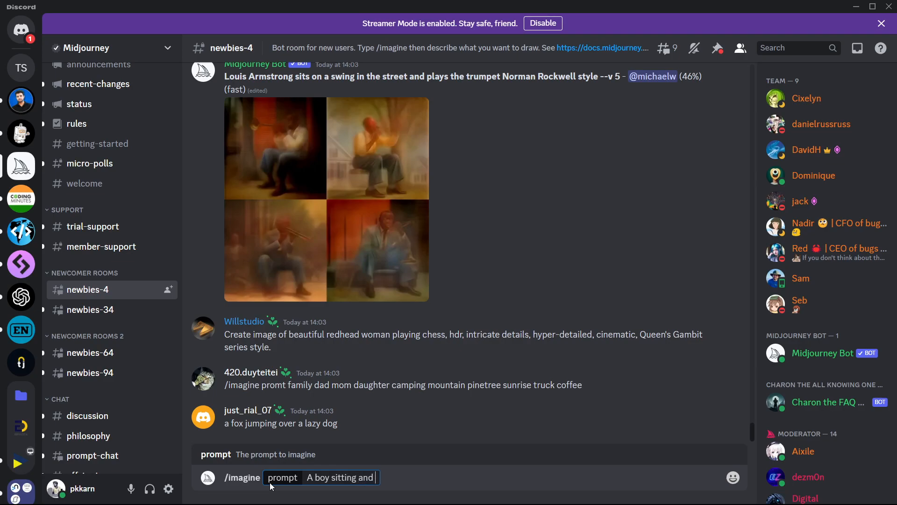
{"action": "type", "text": "crying for "}
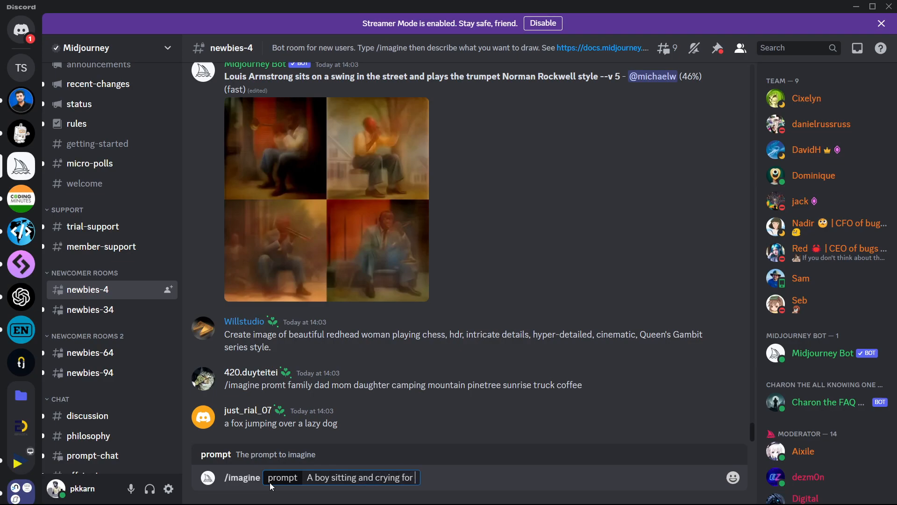
{"action": "type", "text": "toy"}
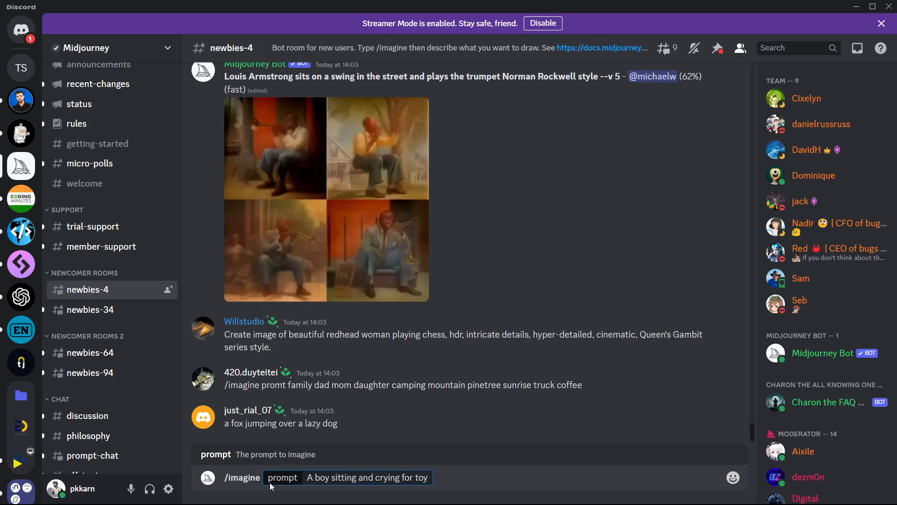
{"action": "key", "text": "Return"}
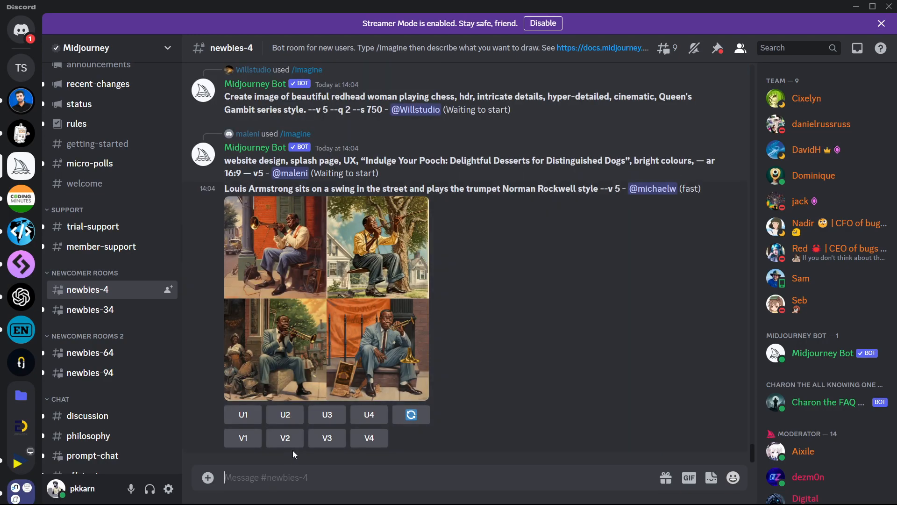
Step: Examine the four generated images of the crying boy enlarged, and the upscale and variation options beneath them
{"action": "scroll", "coordinate": [436, 306], "scroll_direction": "up", "scroll_amount": 3}
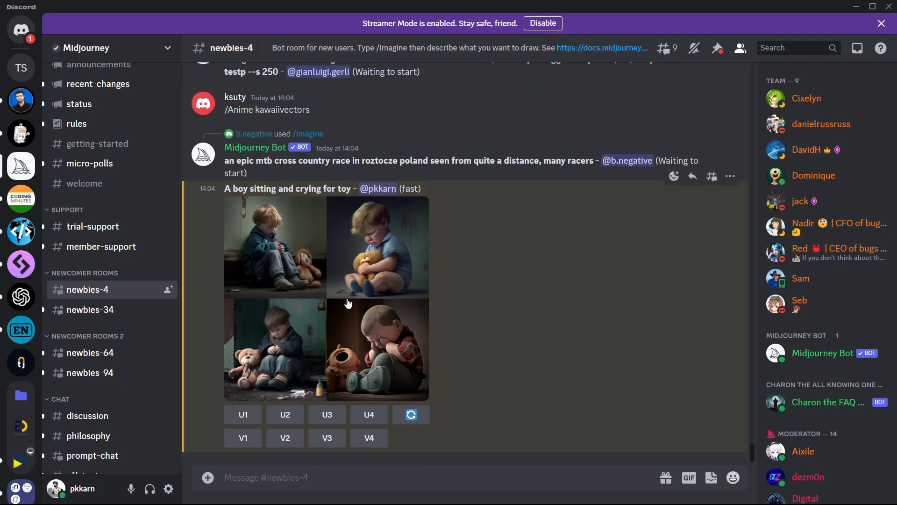
{"action": "left_click", "coordinate": [347, 299]}
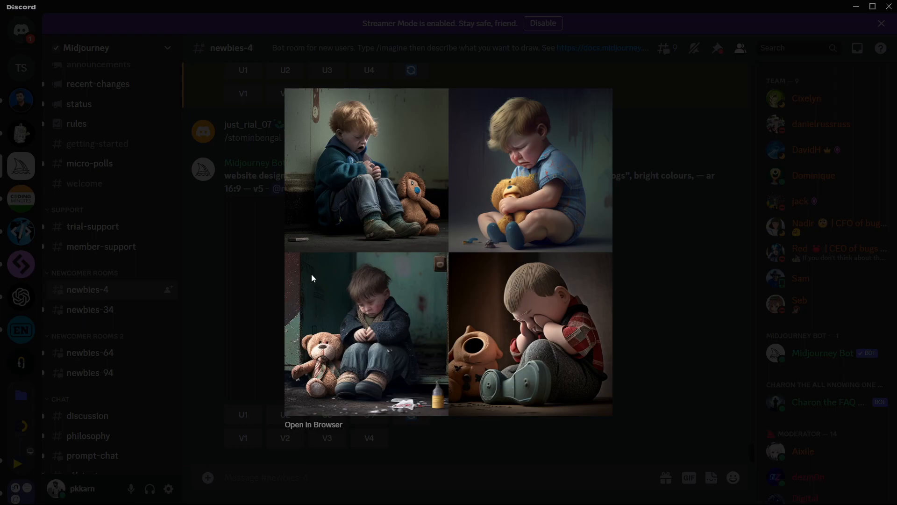
{"action": "left_click", "coordinate": [249, 273]}
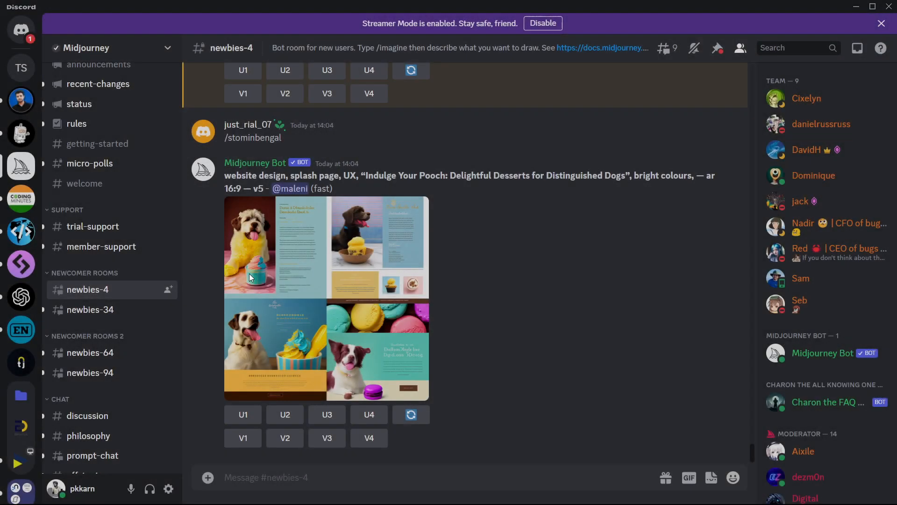
{"action": "scroll", "coordinate": [249, 273], "scroll_direction": "up", "scroll_amount": 7}
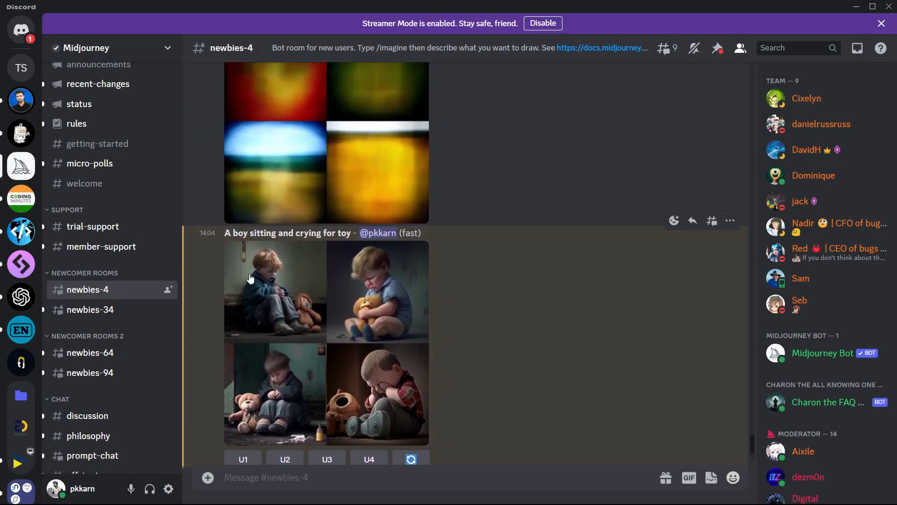
{"action": "scroll", "coordinate": [248, 273], "scroll_direction": "down", "scroll_amount": 4}
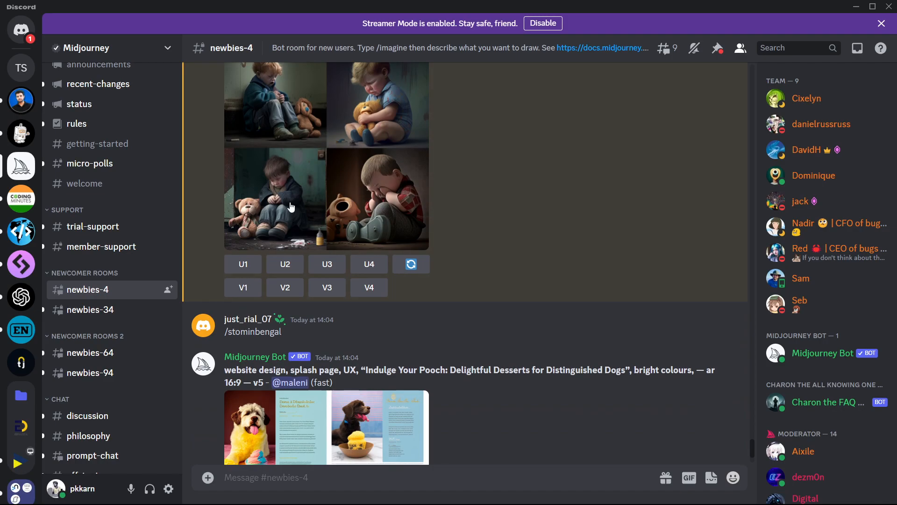
{"action": "scroll", "coordinate": [294, 336], "scroll_direction": "down", "scroll_amount": 8}
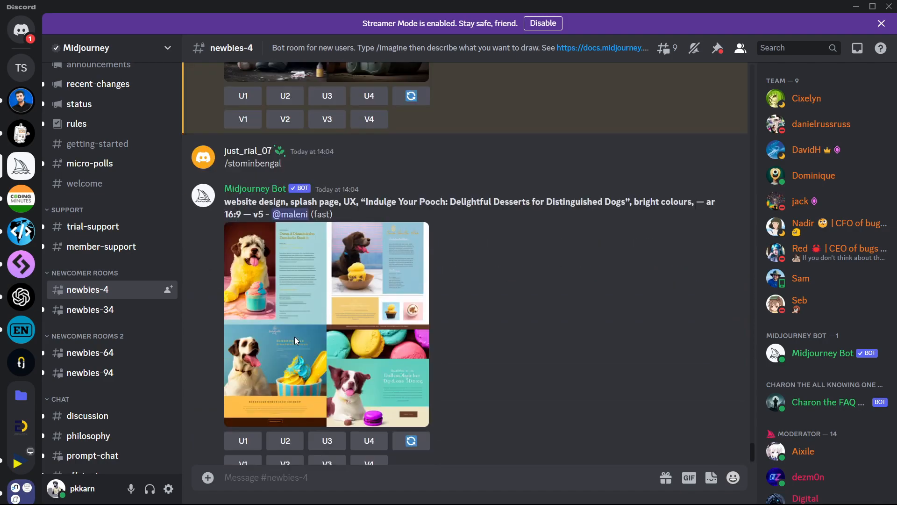
Step: Start an /imagine command for the Midjourney Bot with the prompt "Ronaldo in indian dress"
{"action": "type", "text": "/imag"}
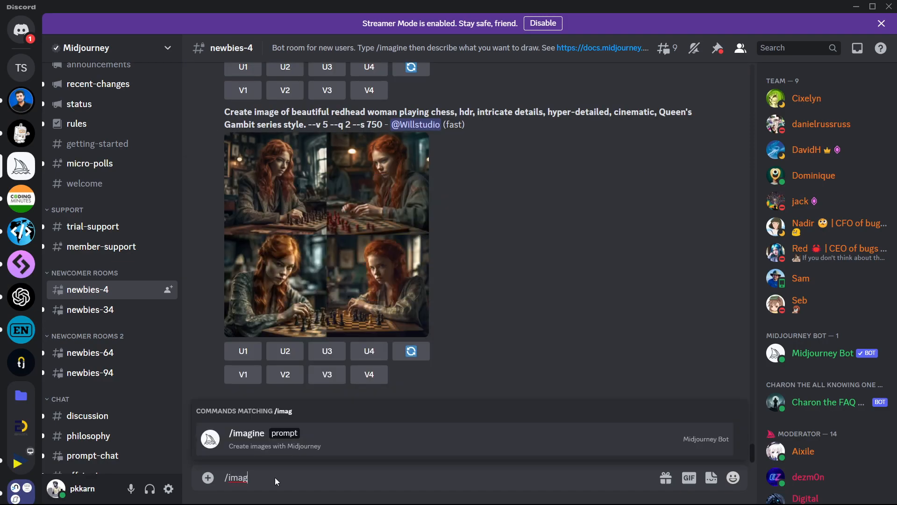
{"action": "key", "text": "Tab"}
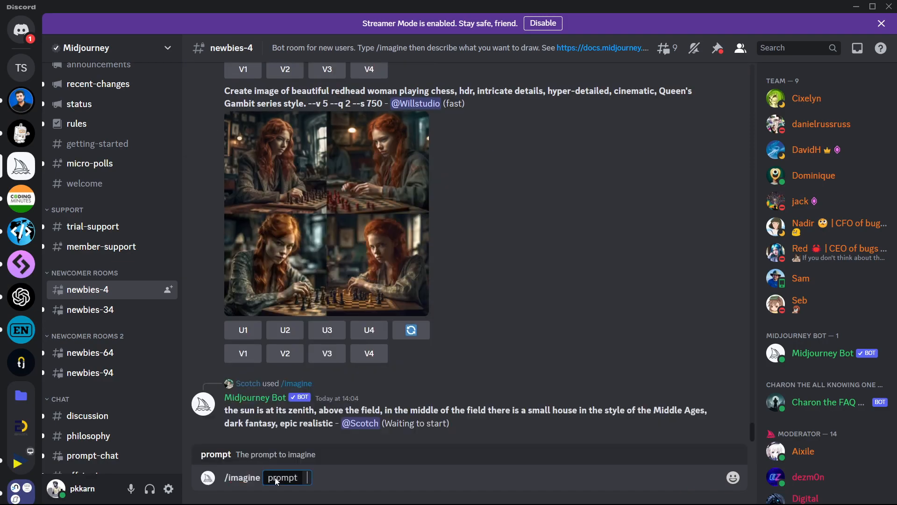
{"action": "type", "text": "Ronaa"}
{"action": "key", "text": "BackSpace"}
{"action": "key", "text": "BackSpace"}
{"action": "key", "text": "BackSpace"}
{"action": "key", "text": "BackSpace"}
{"action": "key", "text": "BackSpace"}
{"action": "type", "text": "Chris"}
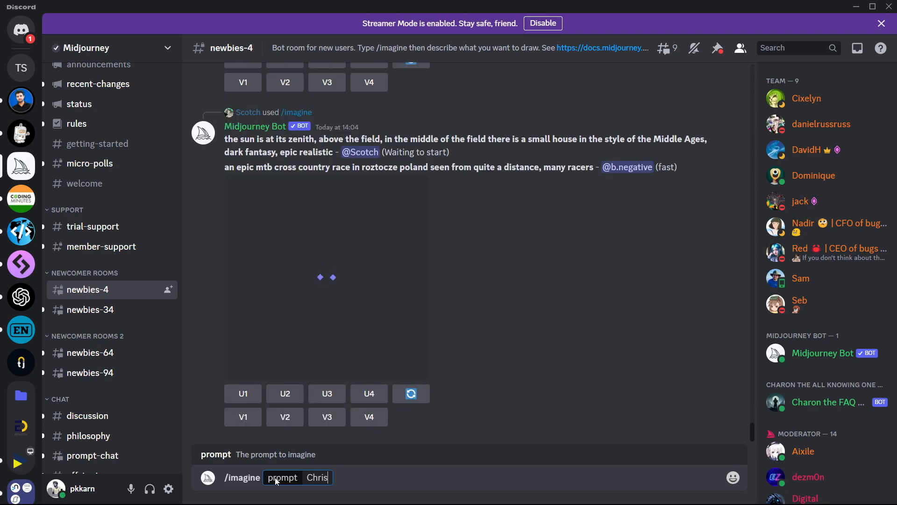
{"action": "key", "text": "BackSpace"}
{"action": "key", "text": "BackSpace"}
{"action": "key", "text": "BackSpace"}
{"action": "key", "text": "BackSpace"}
{"action": "key", "text": "BackSpace"}
{"action": "type", "text": "Ronaldo in indian dress"}
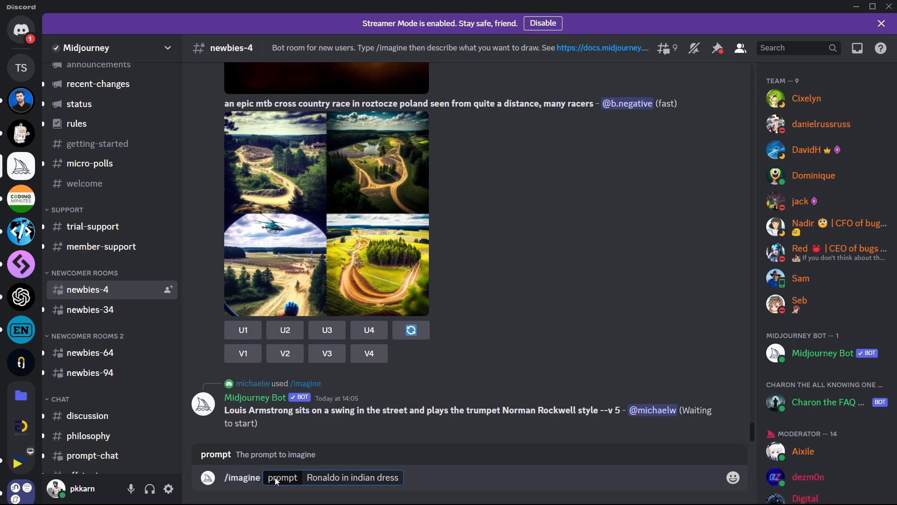
Step: Append the version parameter "--v 4" to the prompt and insert a comma after "dress"
{"action": "type", "text": " --v 5"}
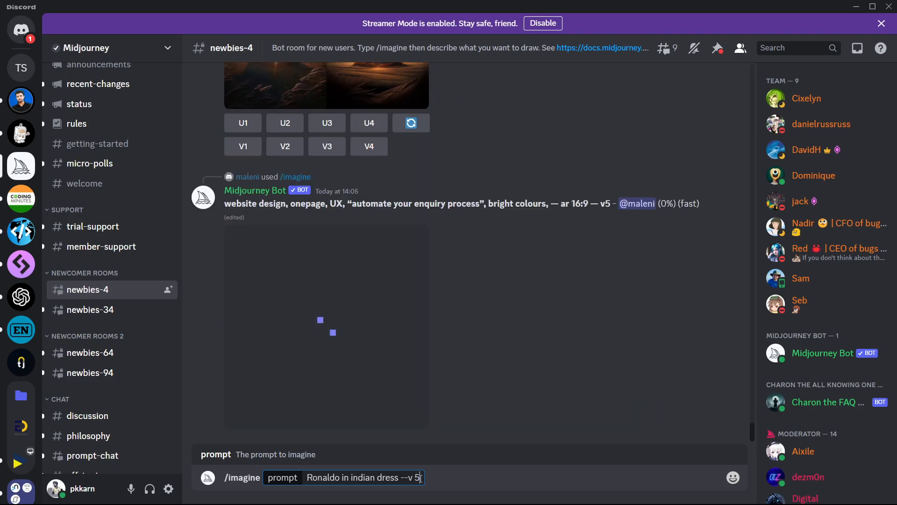
{"action": "key", "text": "BackSpace"}
{"action": "type", "text": "4"}
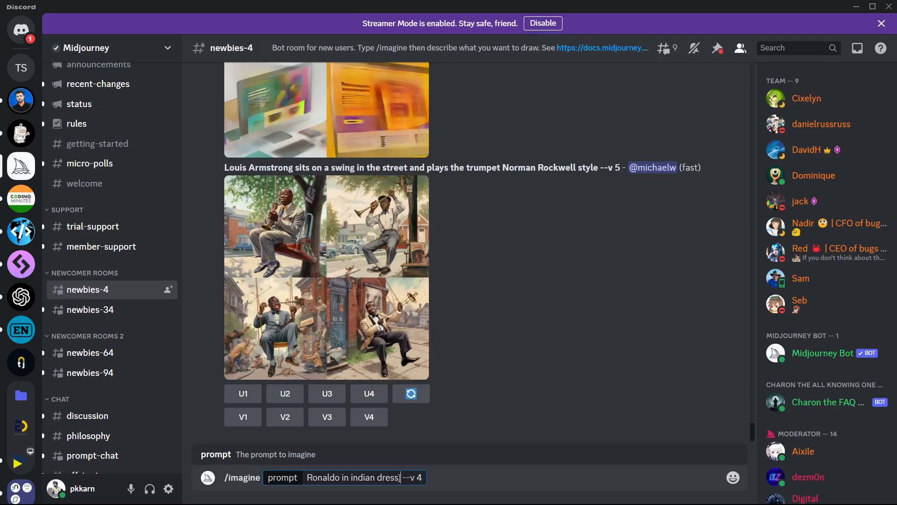
{"action": "left_click", "coordinate": [400, 477]}
{"action": "type", "text": ","}
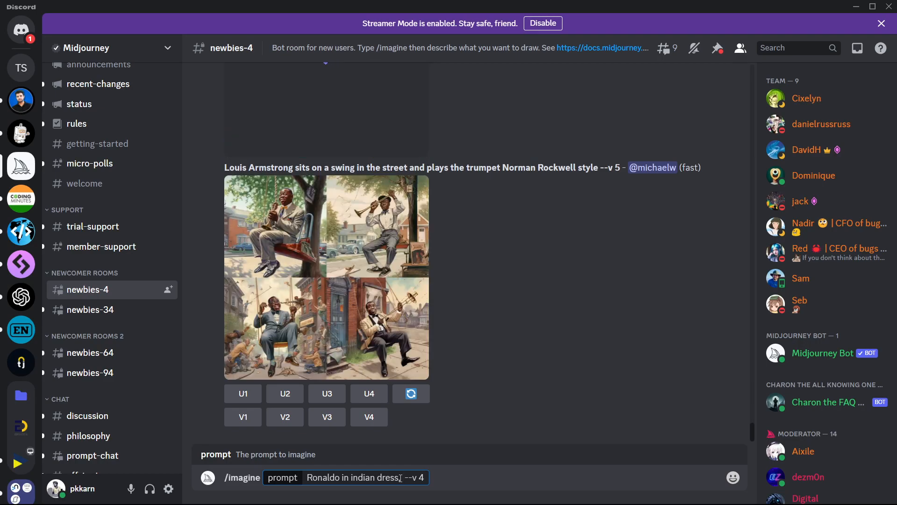
{"action": "key", "text": "BackSpace"}
{"action": "type", "text": "5"}
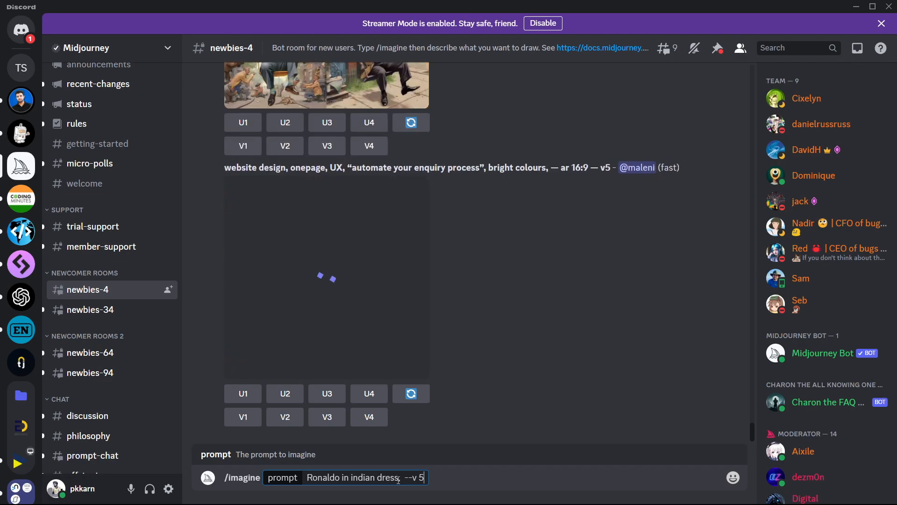
{"action": "key", "text": "BackSpace"}
{"action": "type", "text": "4"}
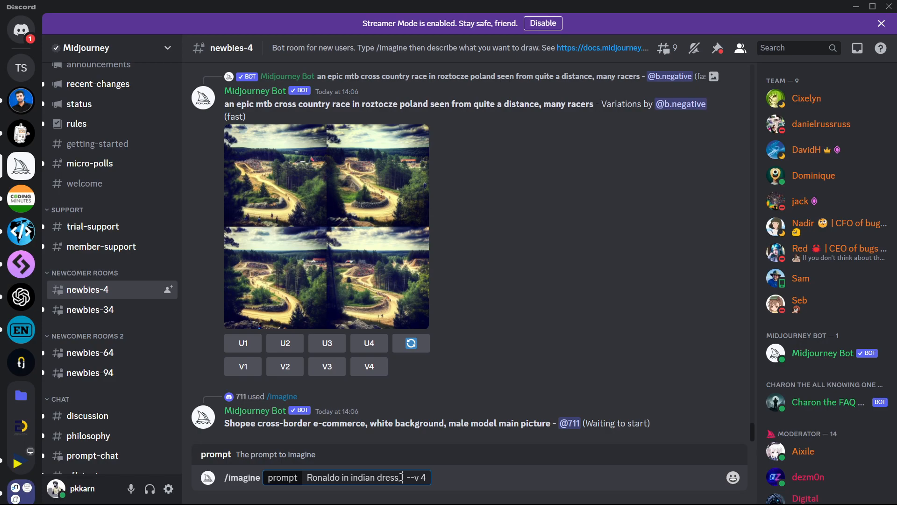
Step: Insert "taj mahal in background" after the comma, before the version parameter, and submit the prompt
{"action": "type", "text": "there shou"}
{"action": "key", "text": "BackSpace"}
{"action": "key", "text": "BackSpace"}
{"action": "key", "text": "BackSpace"}
{"action": "key", "text": "BackSpace"}
{"action": "key", "text": "BackSpace"}
{"action": "key", "text": "BackSpace"}
{"action": "key", "text": "BackSpace"}
{"action": "key", "text": "BackSpace"}
{"action": "key", "text": "BackSpace"}
{"action": "key", "text": "BackSpace"}
{"action": "type", "text": "back"}
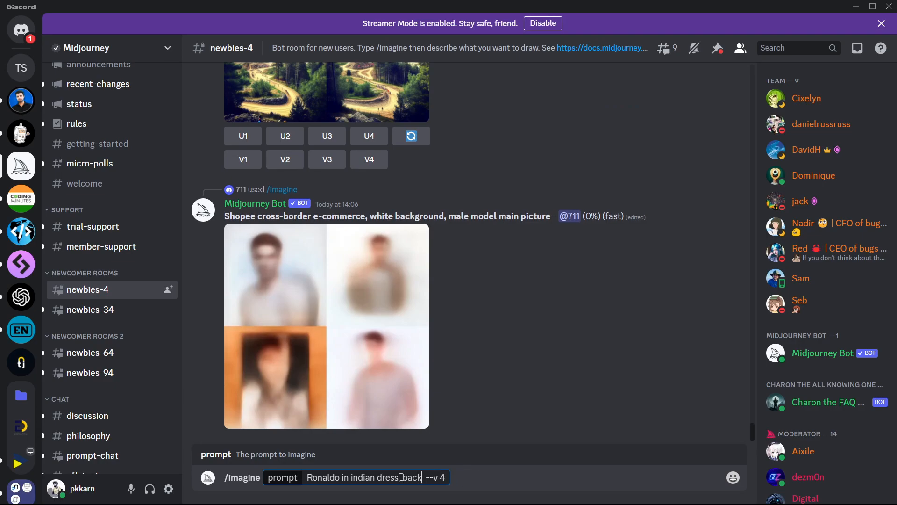
{"action": "key", "text": "BackSpace"}
{"action": "key", "text": "BackSpace"}
{"action": "key", "text": "BackSpace"}
{"action": "key", "text": "BackSpace"}
{"action": "type", "text": "taj mahal"}
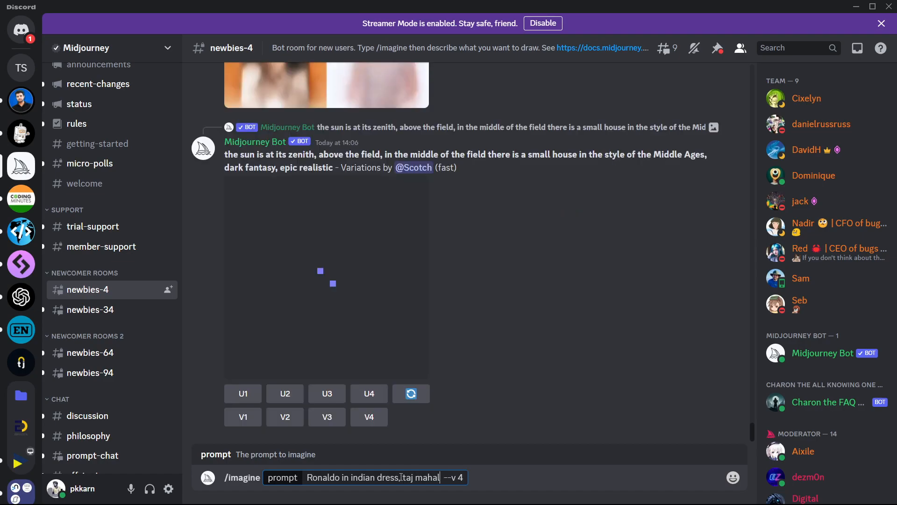
{"action": "type", "text": " in background"}
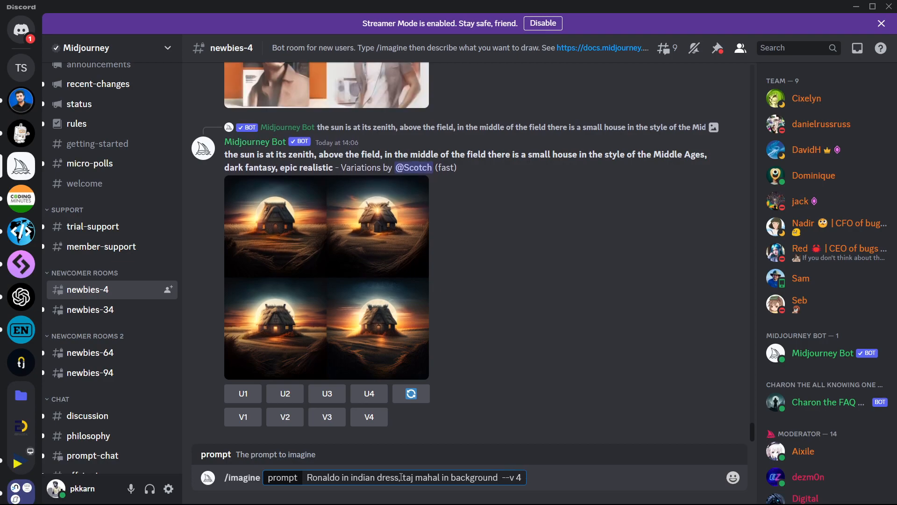
{"action": "key", "text": "Return"}
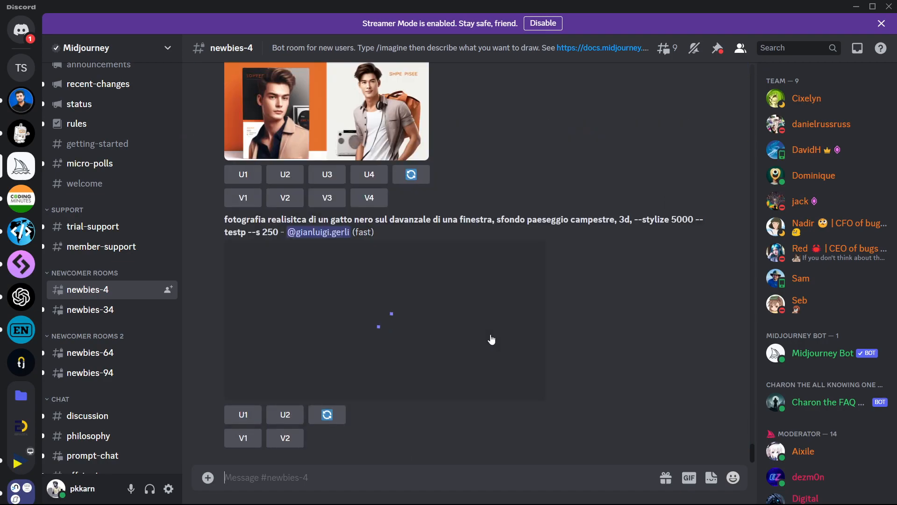
Step: Find the images generated for the Ronaldo prompt in the channel and examine the four-image grid enlarged
{"action": "scroll", "coordinate": [492, 340], "scroll_direction": "up", "scroll_amount": 5}
{"action": "scroll", "coordinate": [483, 267], "scroll_direction": "up", "scroll_amount": 1}
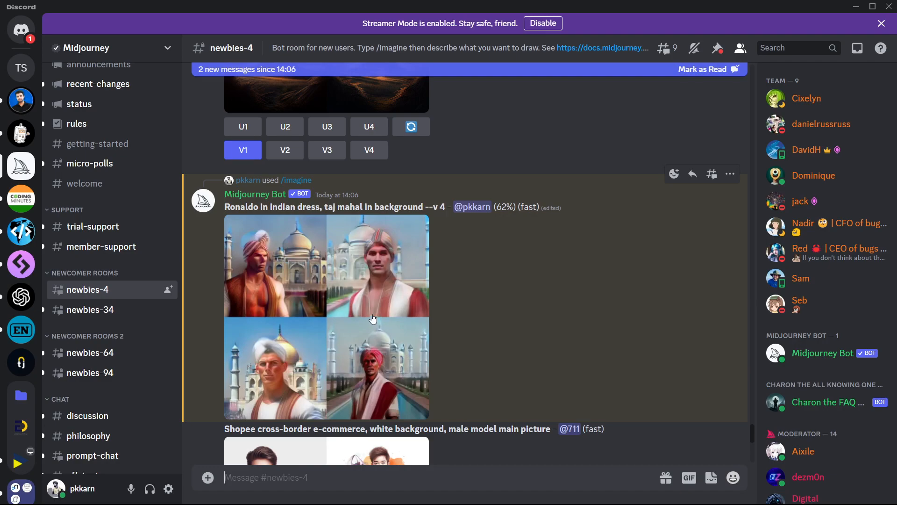
{"action": "scroll", "coordinate": [372, 318], "scroll_direction": "down", "scroll_amount": 1}
{"action": "scroll", "coordinate": [373, 318], "scroll_direction": "up", "scroll_amount": 1}
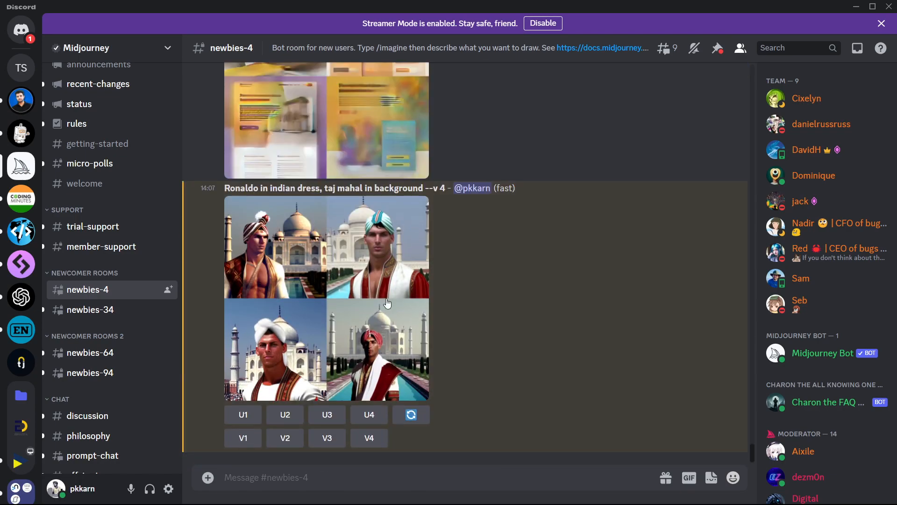
{"action": "left_click", "coordinate": [387, 303]}
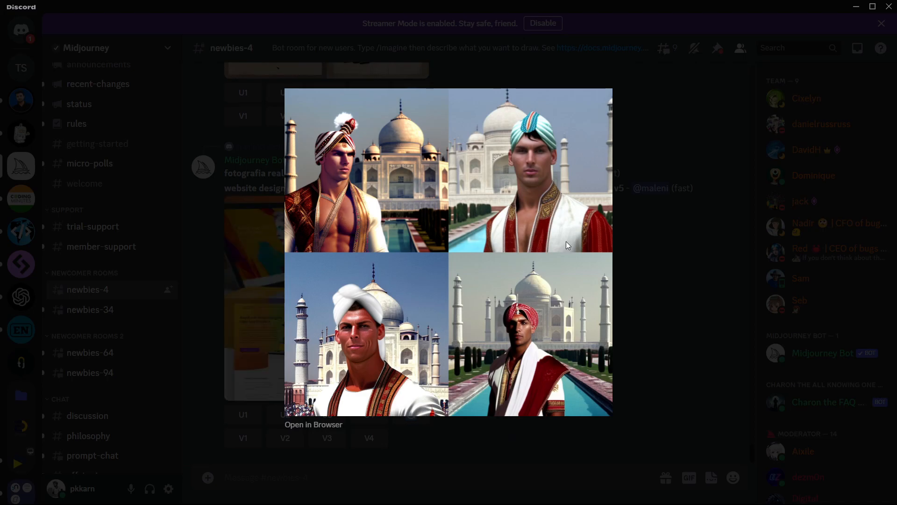
{"action": "left_click", "coordinate": [659, 206]}
Step: Look through the joined servers, view Test Server, and return to the Midjourney server
{"action": "mouse_move", "coordinate": [87, 312]}
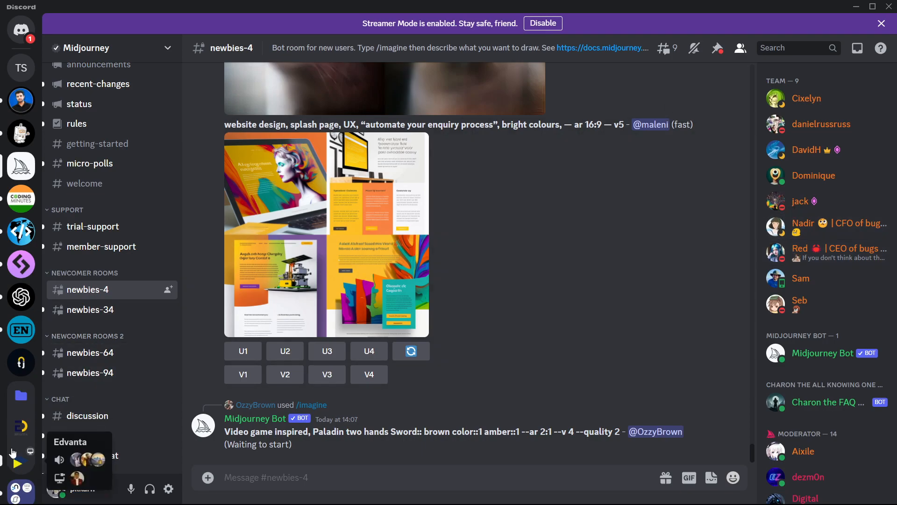
{"action": "scroll", "coordinate": [19, 458], "scroll_direction": "down", "scroll_amount": 4}
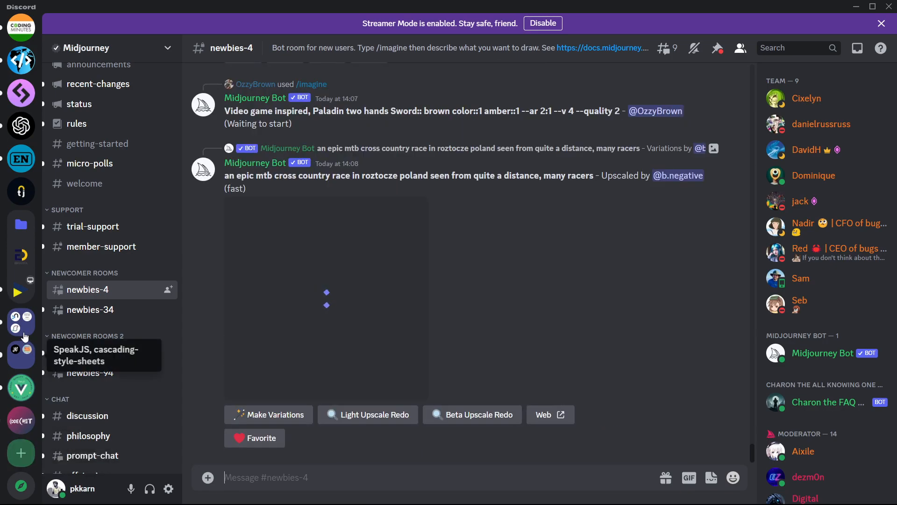
{"action": "scroll", "coordinate": [21, 350], "scroll_direction": "up", "scroll_amount": 4}
{"action": "left_click", "coordinate": [21, 69]}
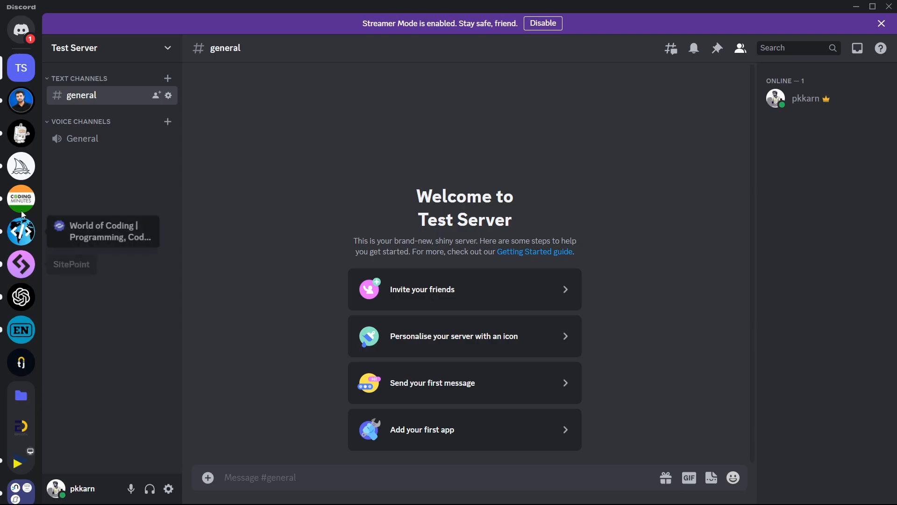
{"action": "left_click", "coordinate": [20, 161]}
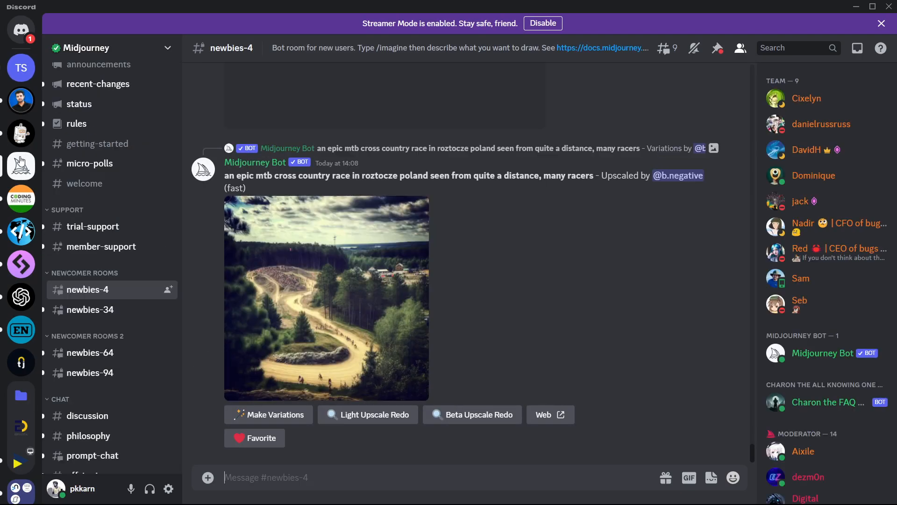
{"action": "scroll", "coordinate": [120, 144], "scroll_direction": "up", "scroll_amount": 4}
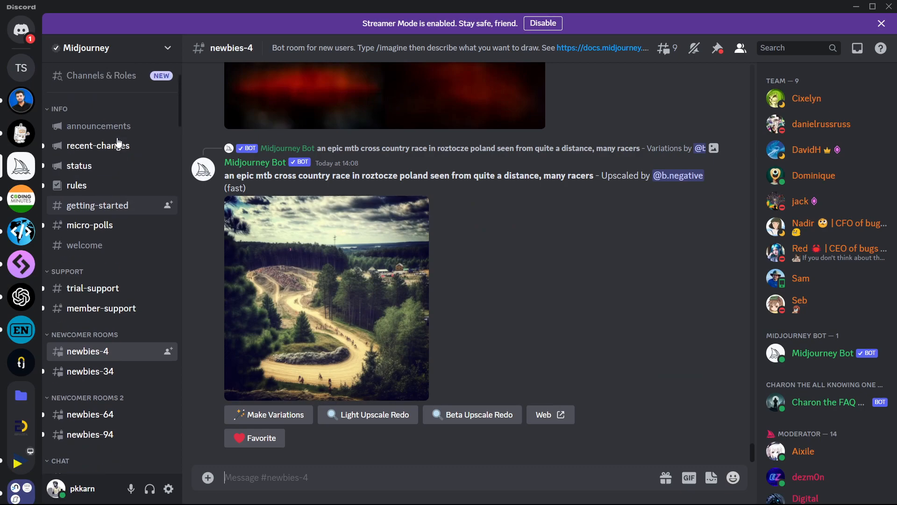
{"action": "left_click", "coordinate": [167, 48]}
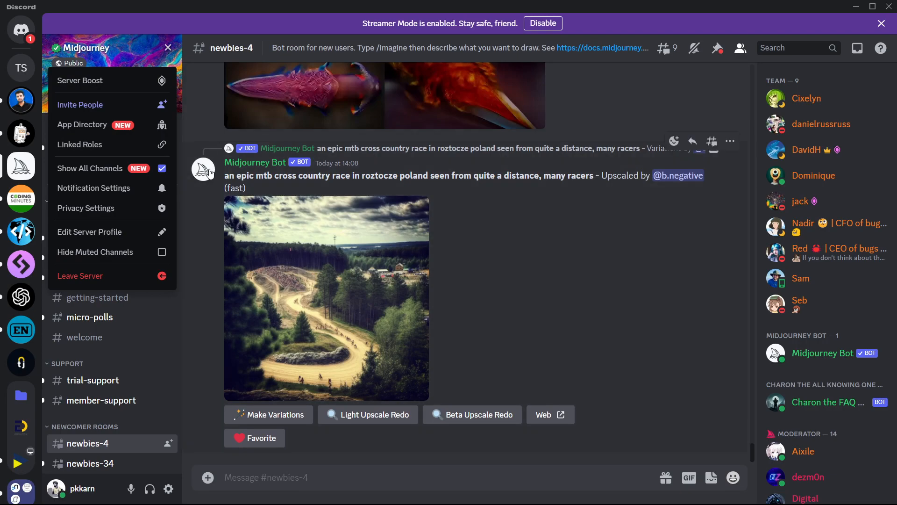
{"action": "right_click", "coordinate": [836, 353]}
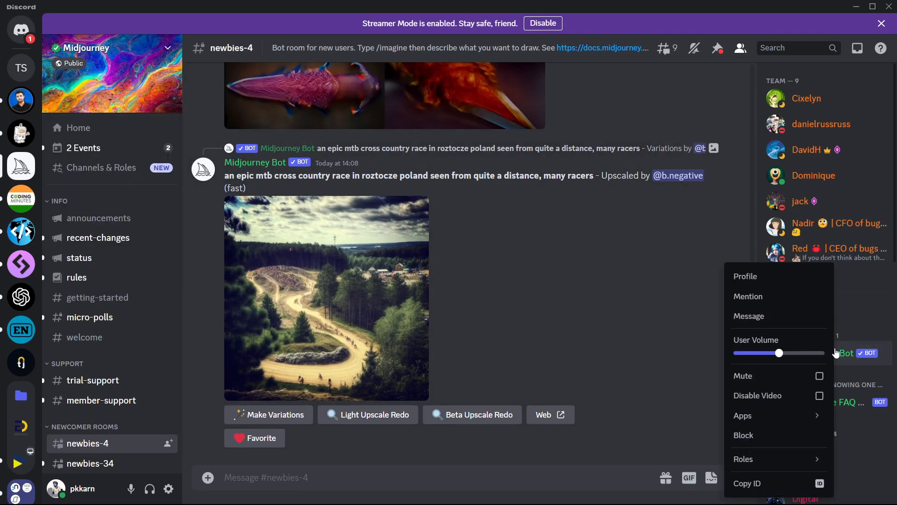
{"action": "left_click", "coordinate": [848, 354]}
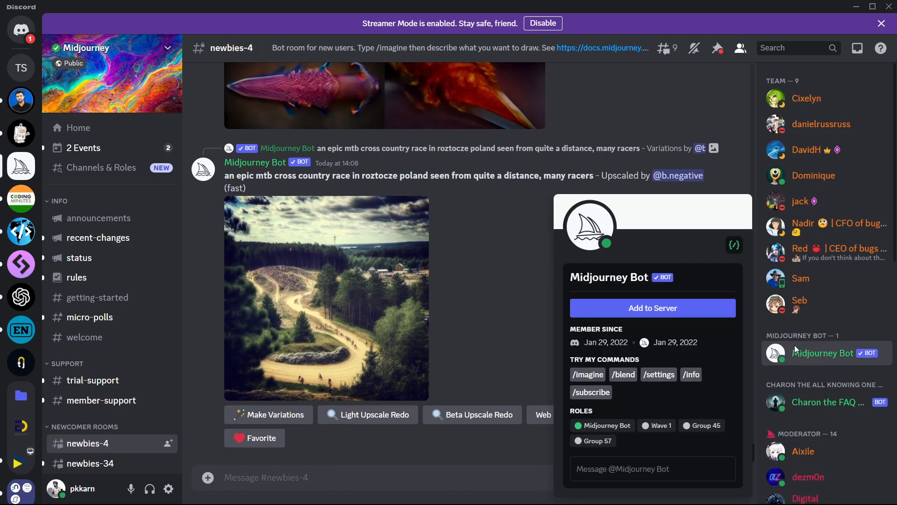
Step: Add the Midjourney Bot to Test Server and authorise all its requested permissions
{"action": "left_click", "coordinate": [647, 311]}
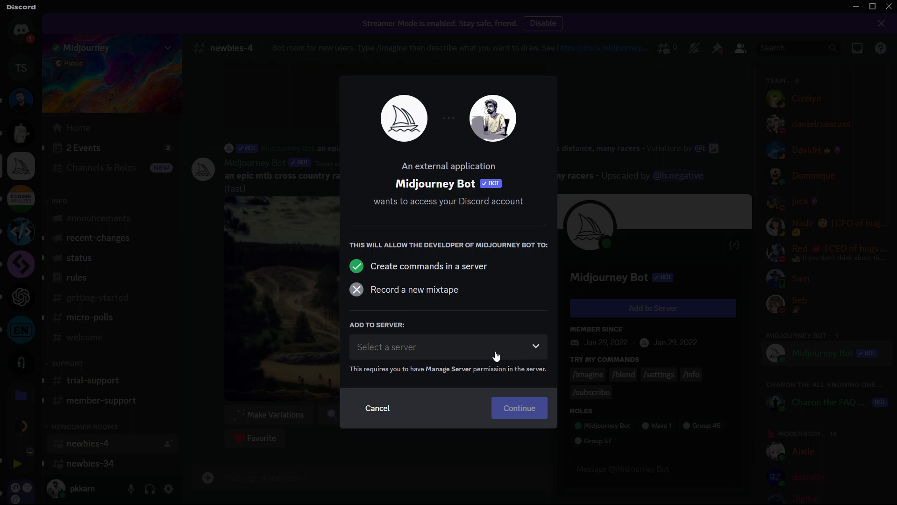
{"action": "left_click", "coordinate": [496, 356]}
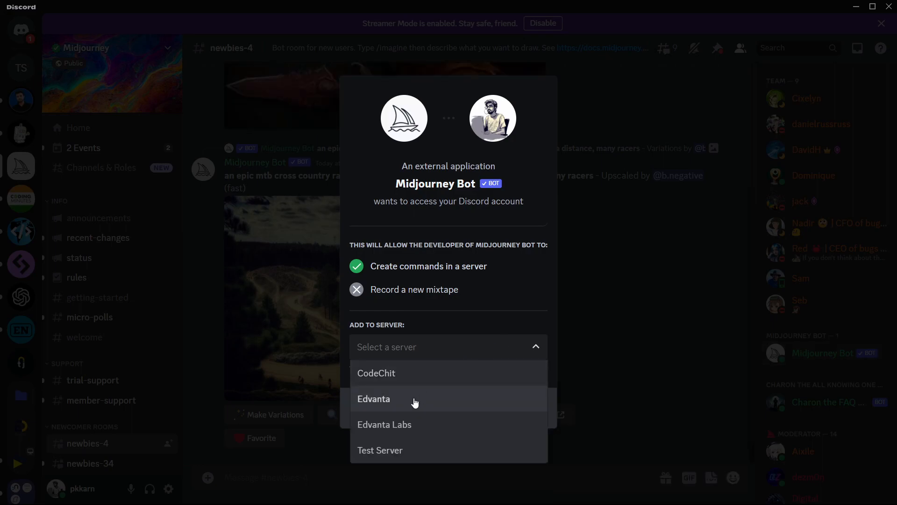
{"action": "left_click", "coordinate": [411, 448]}
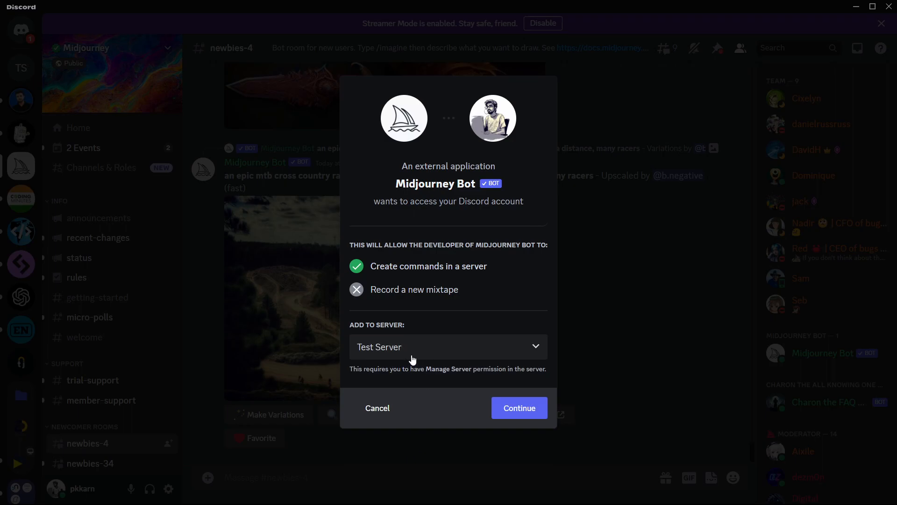
{"action": "left_click", "coordinate": [501, 406]}
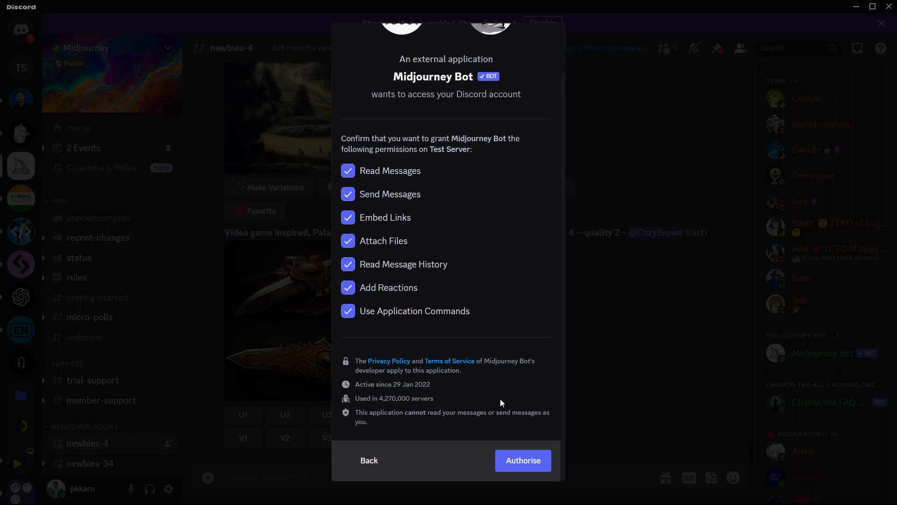
{"action": "left_click", "coordinate": [523, 461]}
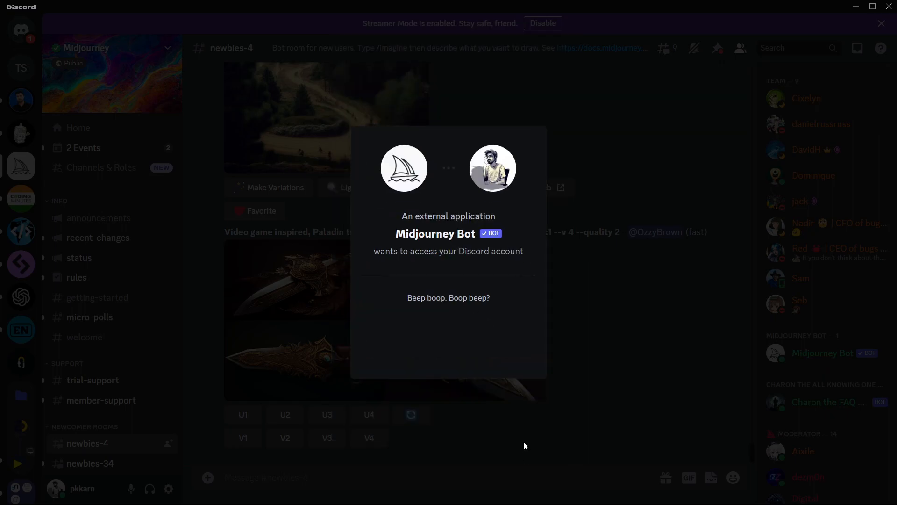
Step: Complete the human verification by selecting the hot dog images, and allow Discord through the Windows firewall on public networks
{"action": "left_click", "coordinate": [395, 343]}
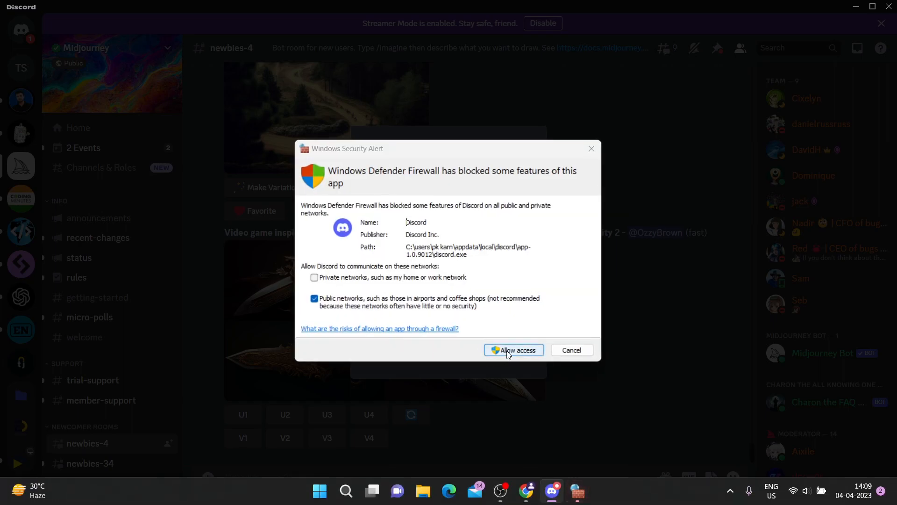
{"action": "left_click", "coordinate": [508, 351]}
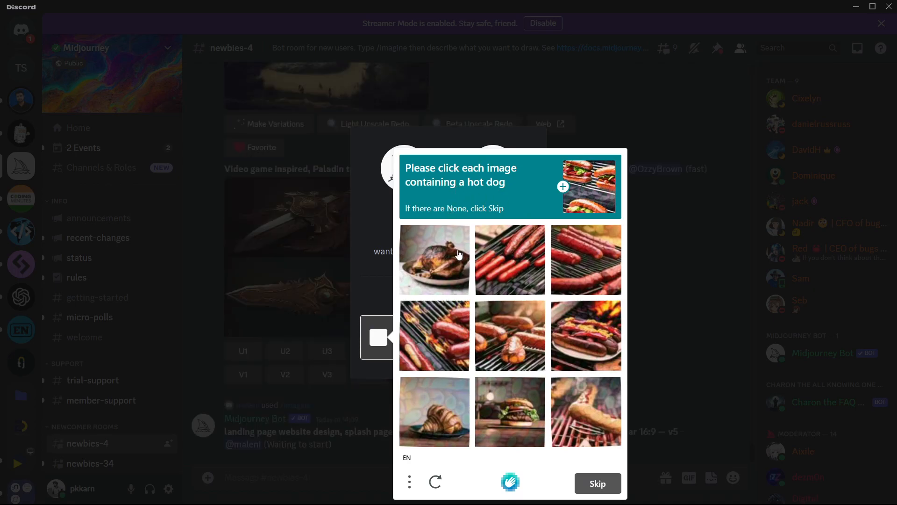
{"action": "left_click", "coordinate": [499, 265]}
{"action": "left_click", "coordinate": [457, 314]}
{"action": "left_click", "coordinate": [509, 339]}
{"action": "left_click", "coordinate": [567, 349]}
{"action": "left_click", "coordinate": [572, 263]}
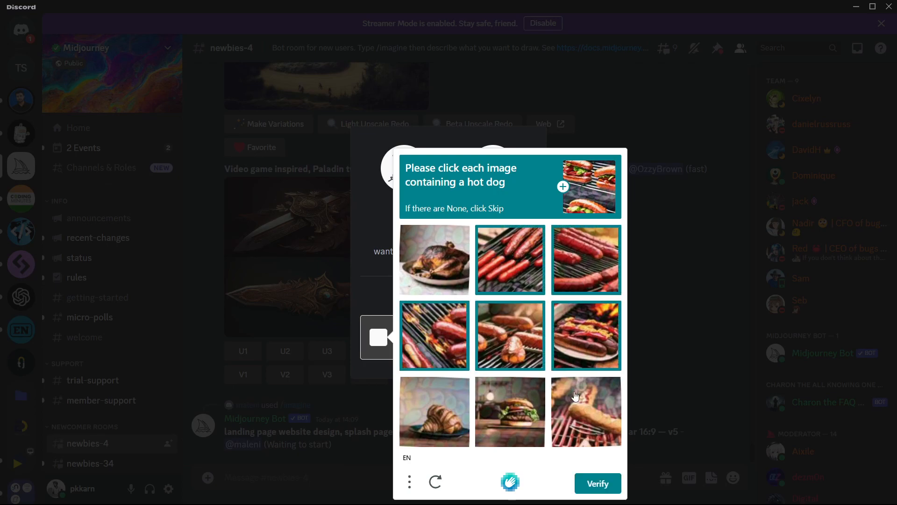
{"action": "left_click", "coordinate": [597, 483]}
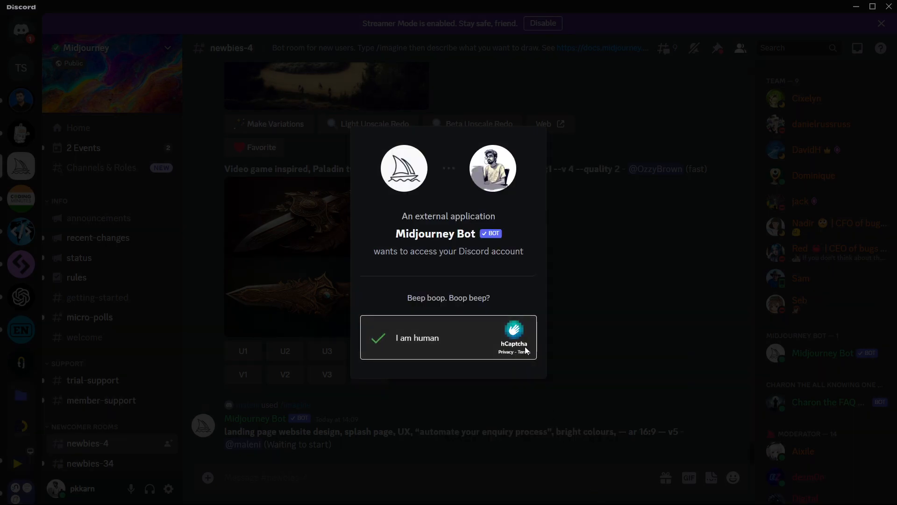
Step: Close the bot authorisation dialog and open Test Server's general channel
{"action": "left_click", "coordinate": [371, 412]}
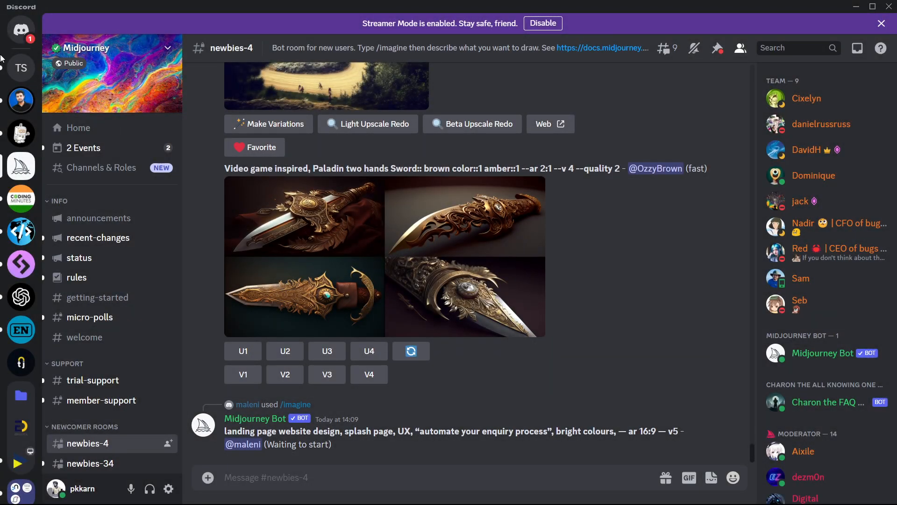
{"action": "left_click", "coordinate": [15, 70]}
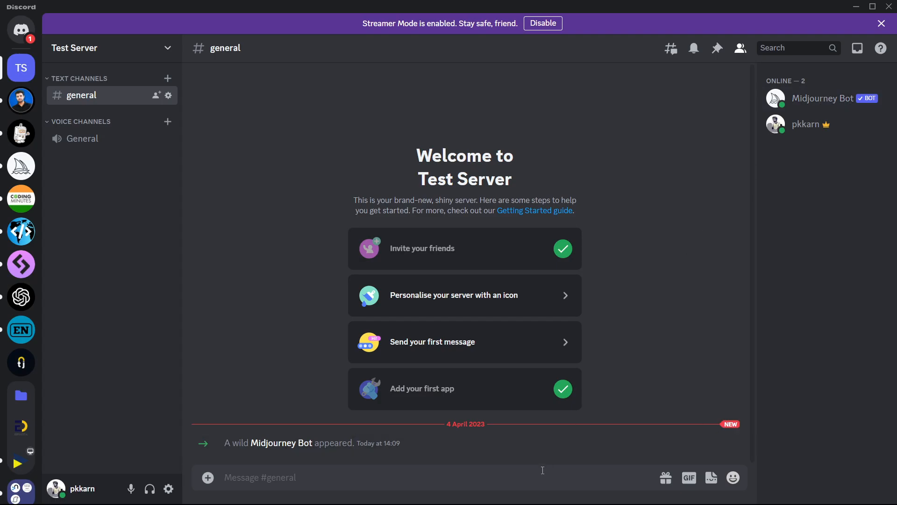
Step: Generate an image in Test Server's general channel with /imagine and the prompt "A person standing in front of mirror --v 5"
{"action": "type", "text": "/imagin"}
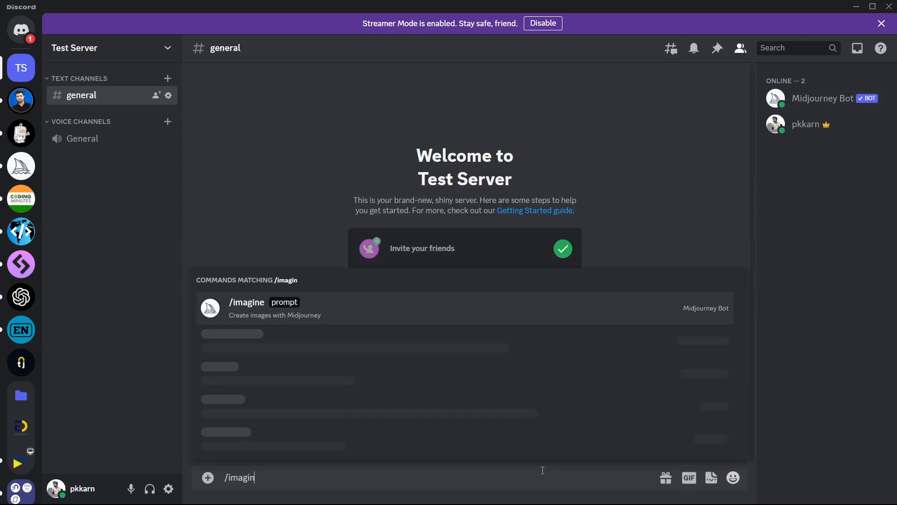
{"action": "key", "text": "Tab"}
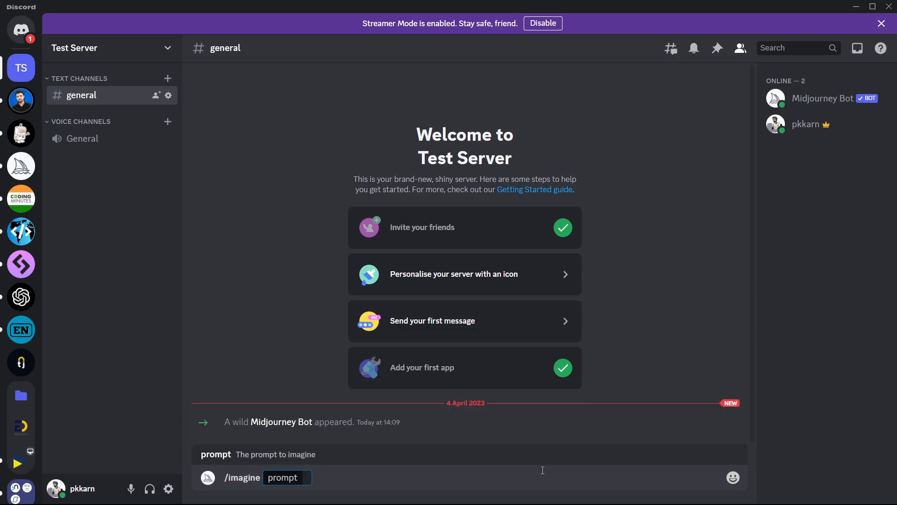
{"action": "type", "text": "Tree"}
{"action": "key", "text": "BackSpace"}
{"action": "key", "text": "BackSpace"}
{"action": "key", "text": "BackSpace"}
{"action": "key", "text": "BackSpace"}
{"action": "type", "text": "Exa"}
{"action": "key", "text": "BackSpace"}
{"action": "key", "text": "BackSpace"}
{"action": "key", "text": "BackSpace"}
{"action": "type", "text": "A person standing"}
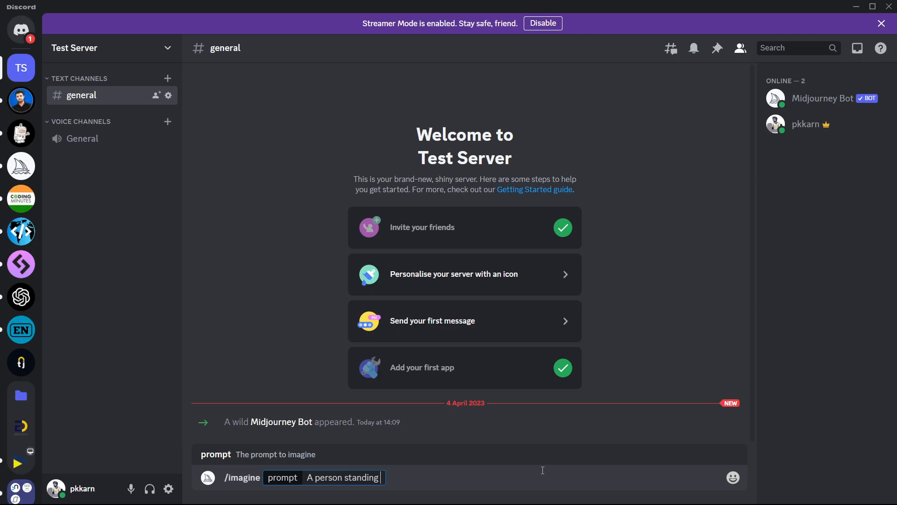
{"action": "key", "text": "BackSpace"}
{"action": "type", "text": "in front of mirror --v 5"}
{"action": "key", "text": "Return"}
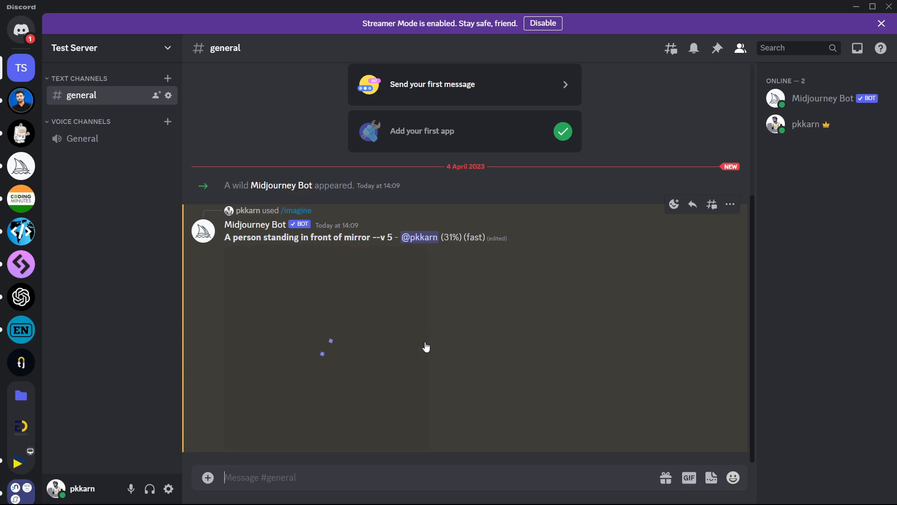
Step: Switch to Chrome, search Google for "person dont exit" in a new tab and open the this-person-does-not-exist.com face generator
{"action": "key", "text": "alt+Tab"}
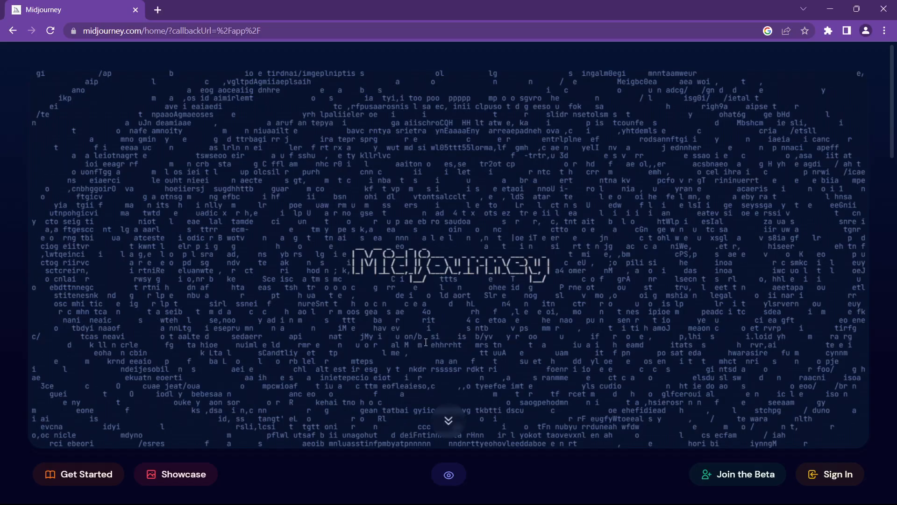
{"action": "key", "text": "ctrl+t"}
{"action": "type", "text": "person da"}
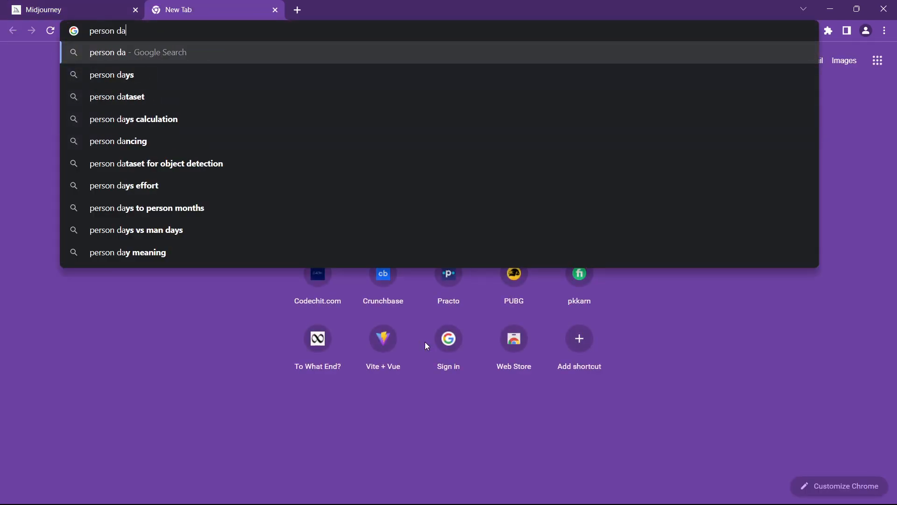
{"action": "key", "text": "BackSpace"}
{"action": "type", "text": "ont exit"}
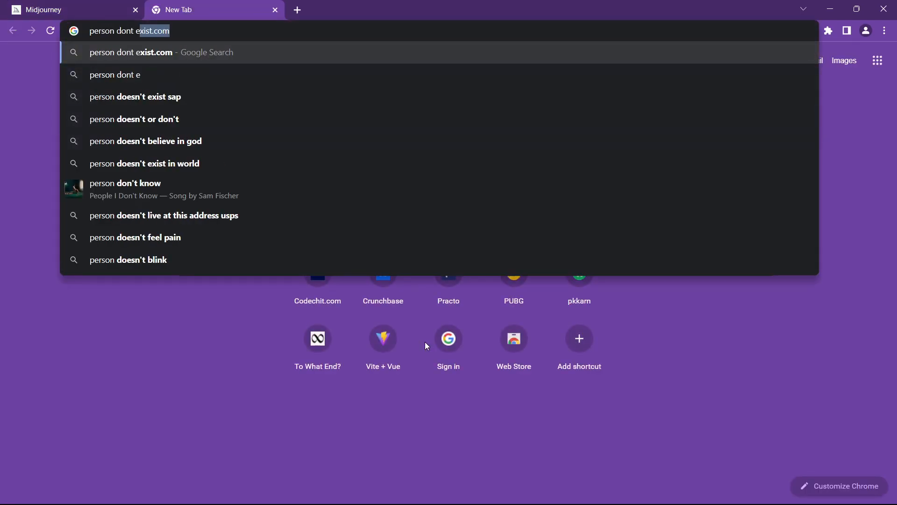
{"action": "key", "text": "Return"}
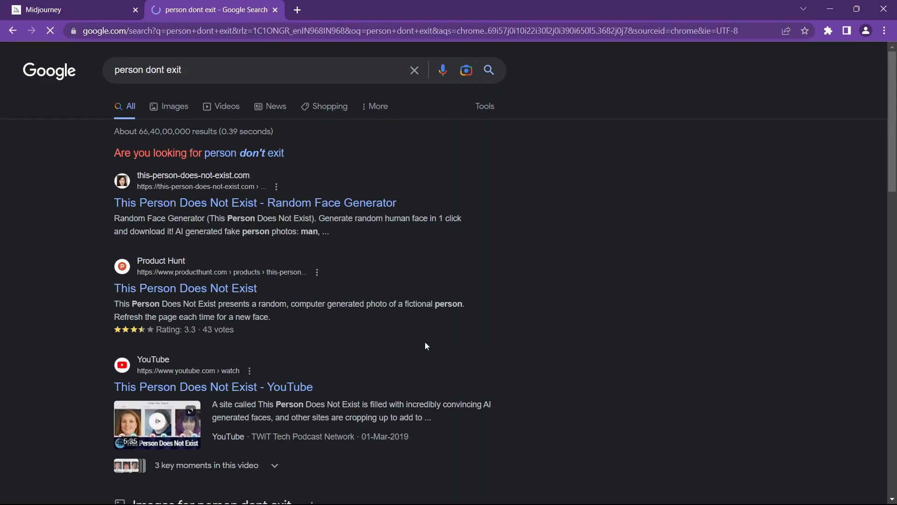
{"action": "left_click", "coordinate": [304, 200]}
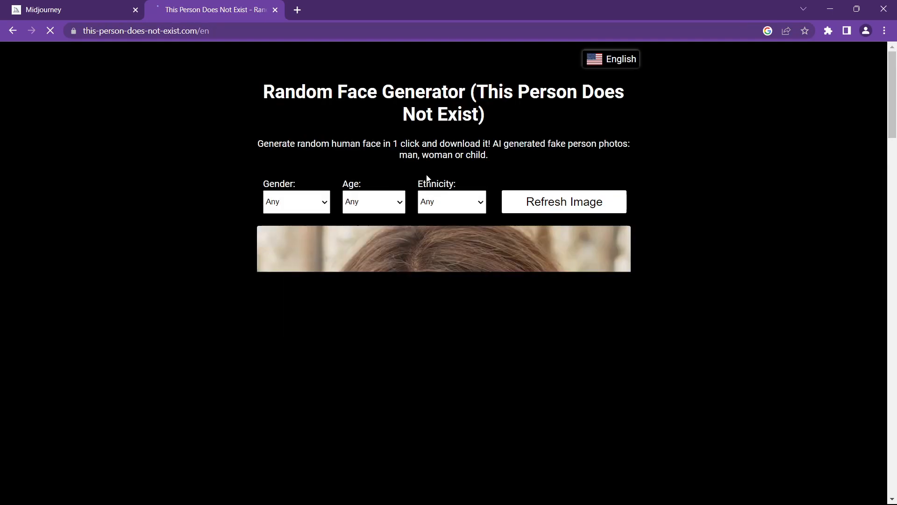
Step: Capture a rectangular screenshot of the generated face, leaving out the site watermark below it
{"action": "scroll", "coordinate": [458, 298], "scroll_direction": "down", "scroll_amount": 4}
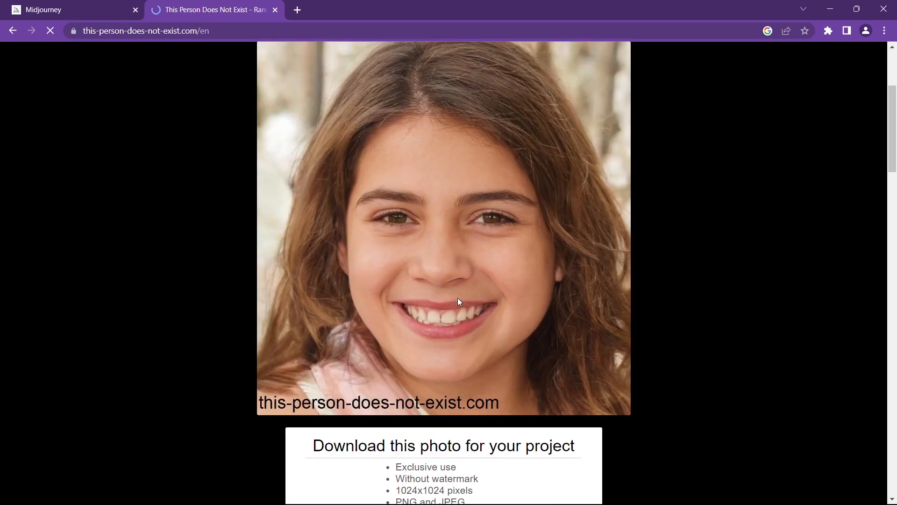
{"action": "scroll", "coordinate": [458, 302], "scroll_direction": "up", "scroll_amount": 1}
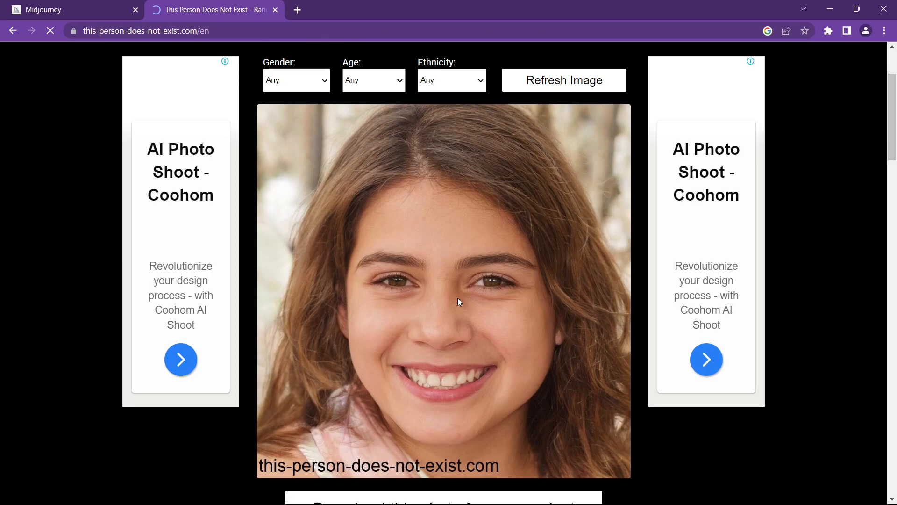
{"action": "scroll", "coordinate": [431, 242], "scroll_direction": "down", "scroll_amount": 1}
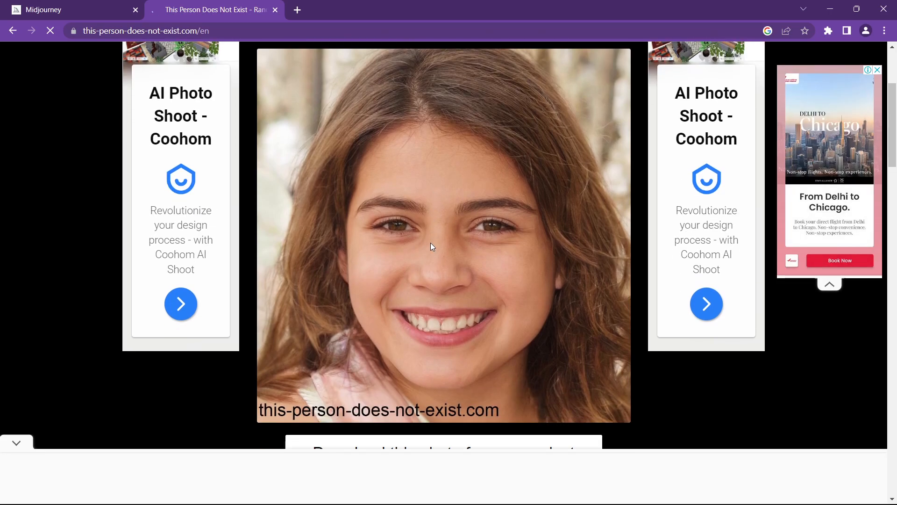
{"action": "key", "text": "super+shift+s"}
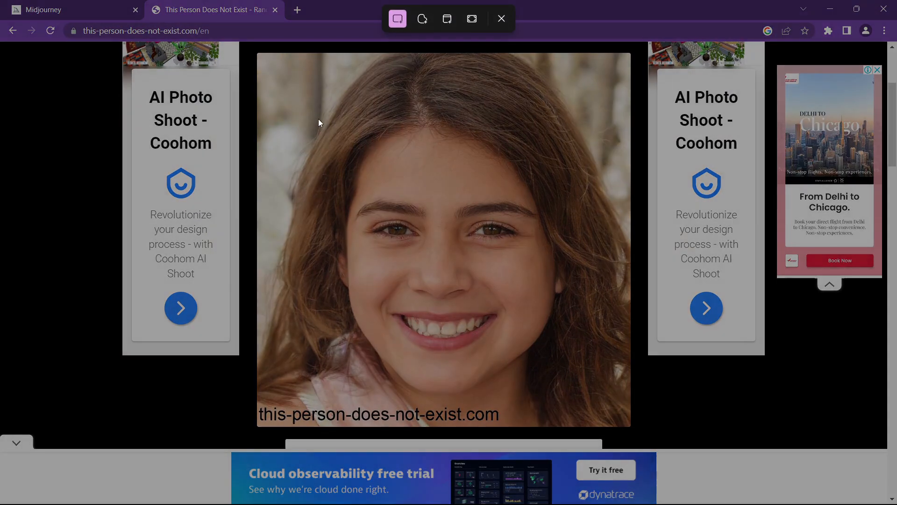
{"action": "left_click_drag", "start_coordinate": [258, 54], "coordinate": [625, 403]}
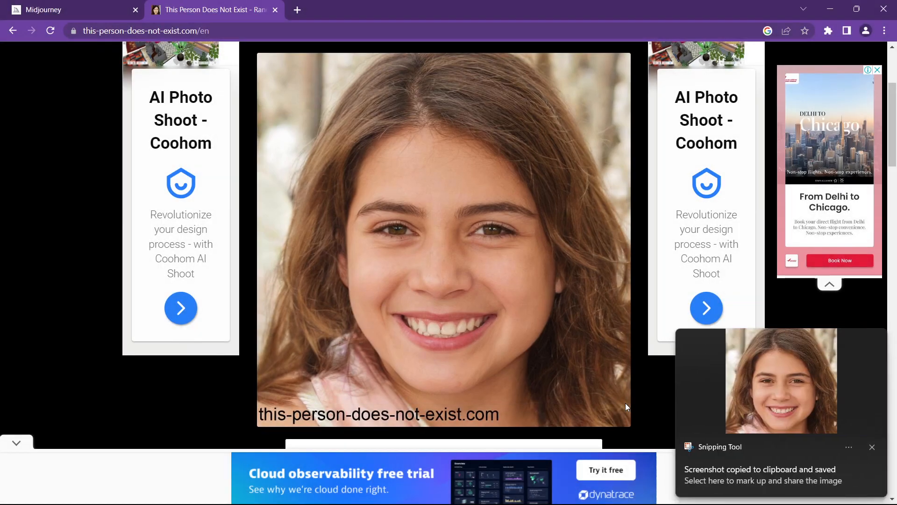
Step: Switch back to Discord and post the face screenshot in Test Server's general channel
{"action": "key", "text": "alt+Tab"}
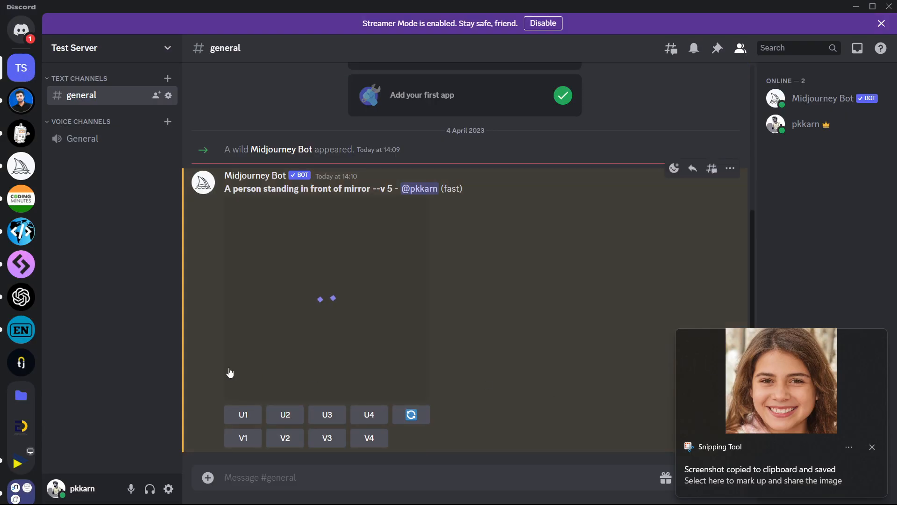
{"action": "key", "text": "ctrl+v"}
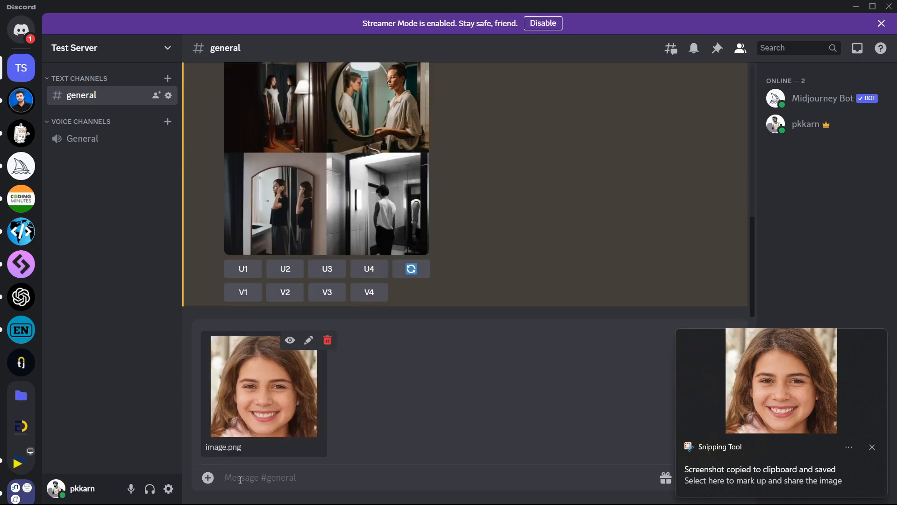
{"action": "key", "text": "Return"}
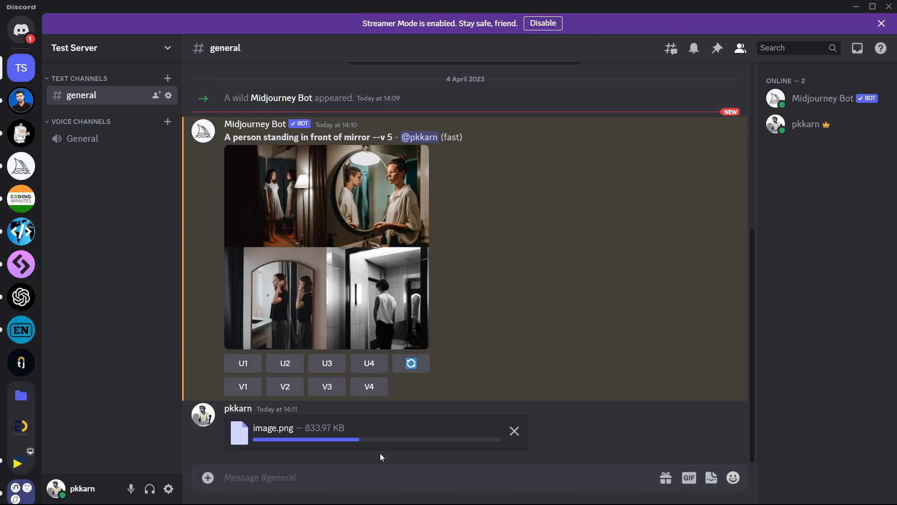
Step: Return to Chrome and search Google for "bcakground anime png" in a new tab
{"action": "key", "text": "alt+Tab"}
{"action": "key", "text": "ctrl+t"}
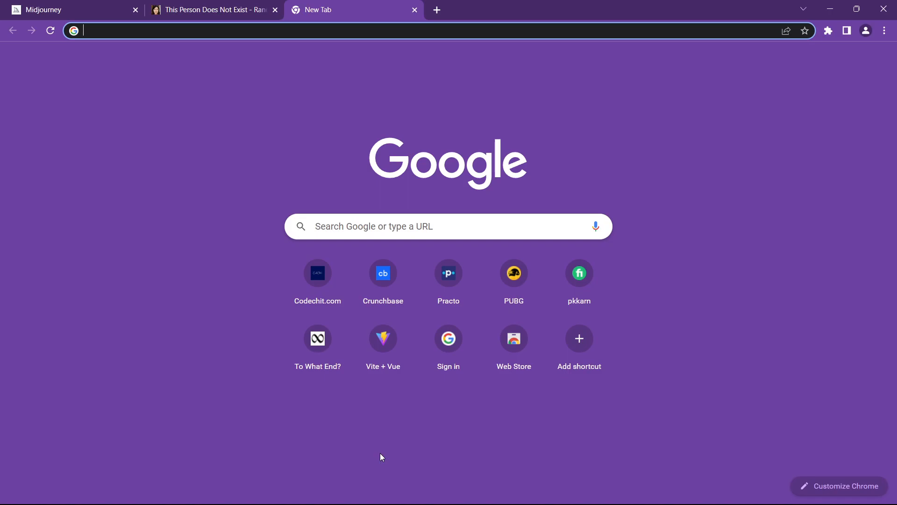
{"action": "type", "text": "b"}
{"action": "key", "text": "BackSpace"}
{"action": "key", "text": "BackSpace"}
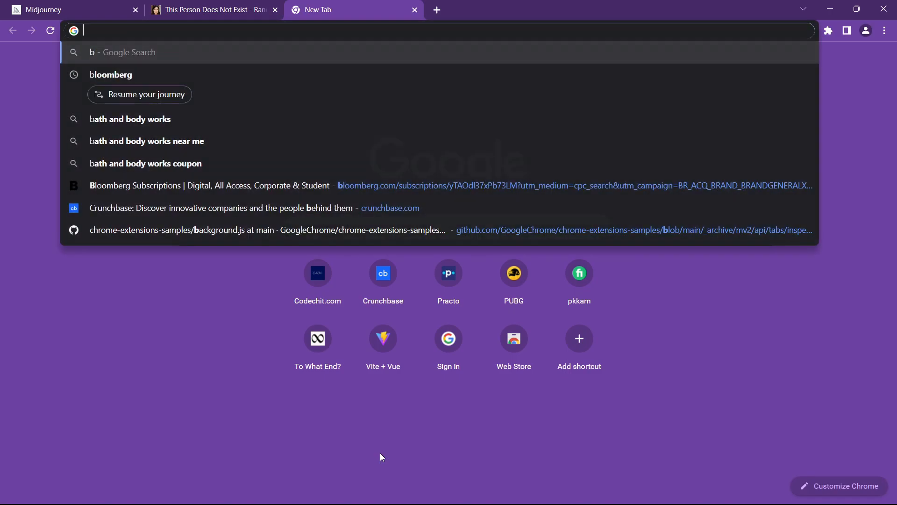
{"action": "type", "text": "bcakground png"}
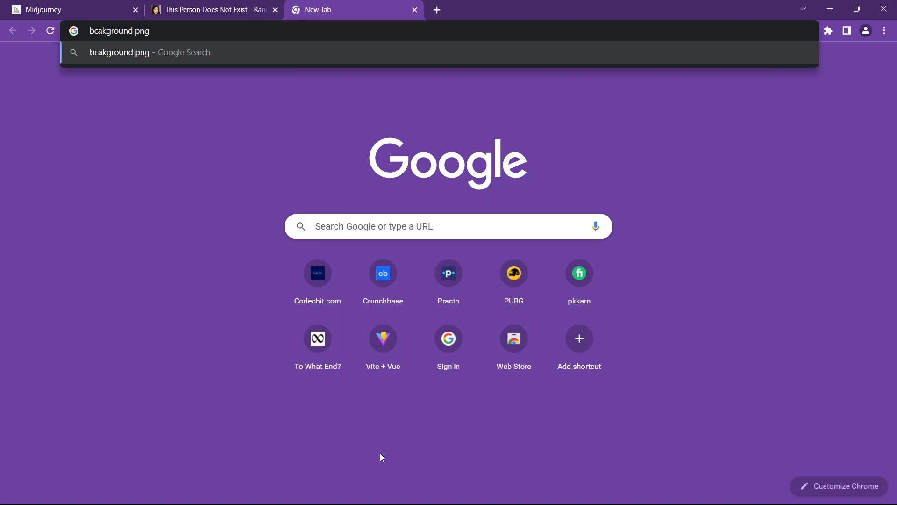
{"action": "type", "text": "anime"}
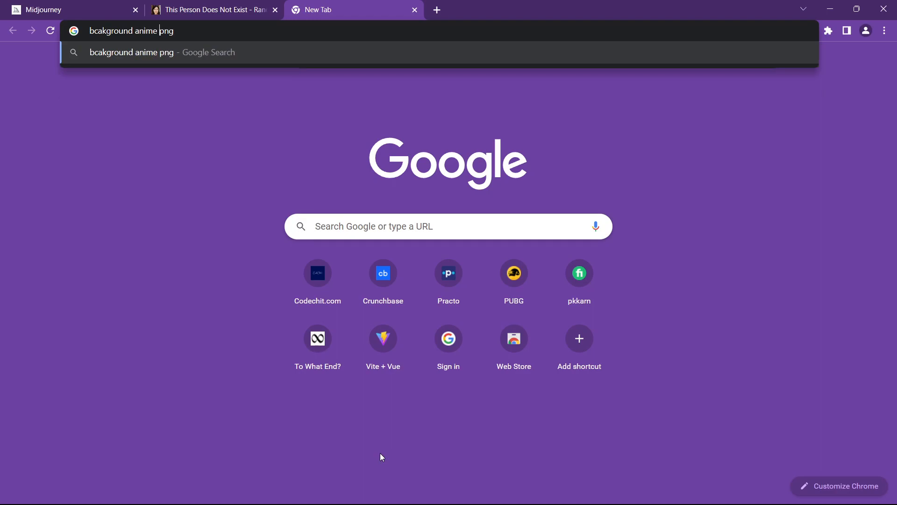
{"action": "key", "text": "Return"}
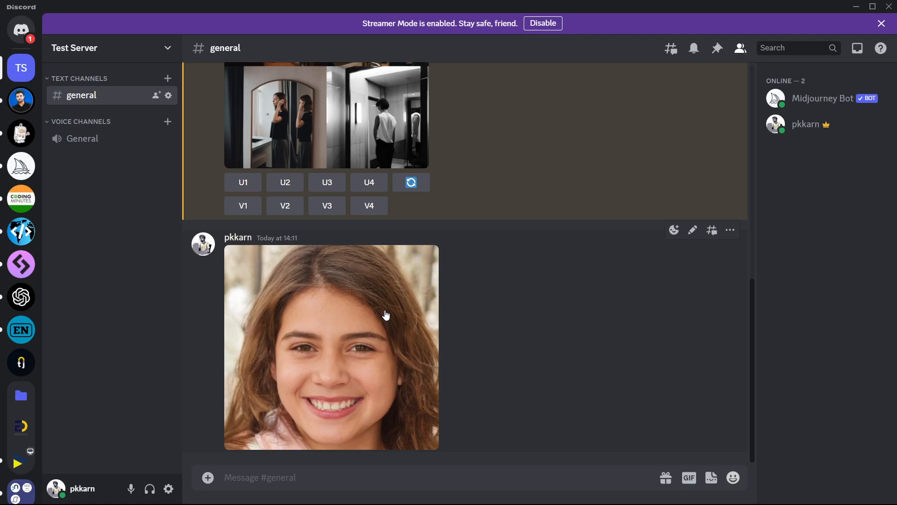
Step: Open the Freepik neon Japanese street picture from the image results and capture a rectangular screenshot of its preview
{"action": "key", "text": "alt+Tab"}
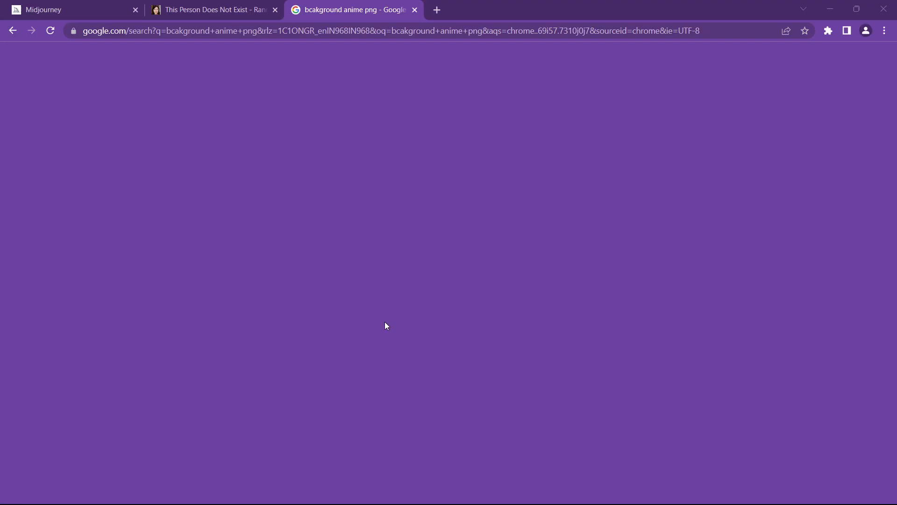
{"action": "scroll", "coordinate": [290, 219], "scroll_direction": "down", "scroll_amount": 2}
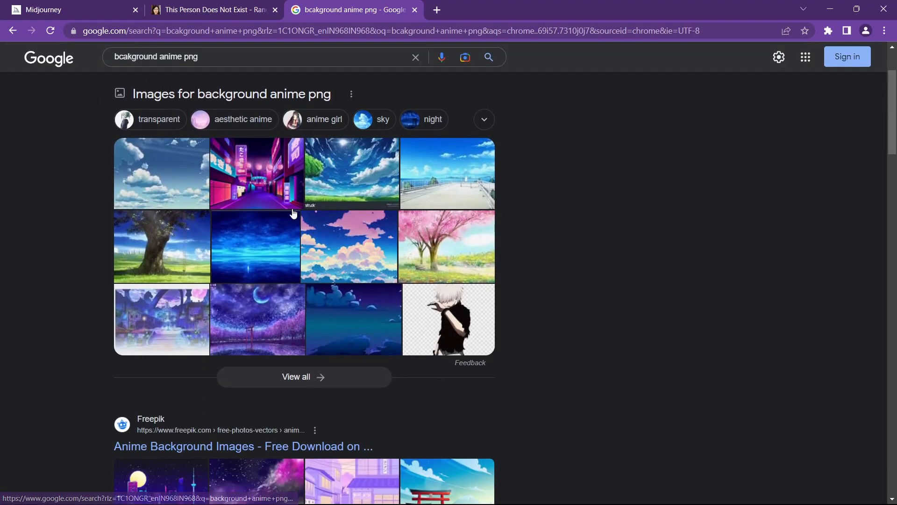
{"action": "left_click", "coordinate": [246, 155]}
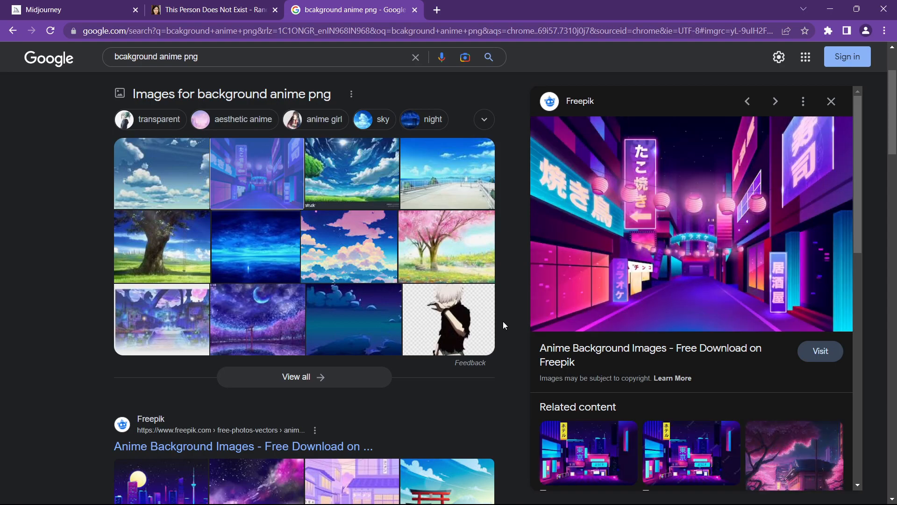
{"action": "key", "text": "super+shift+s"}
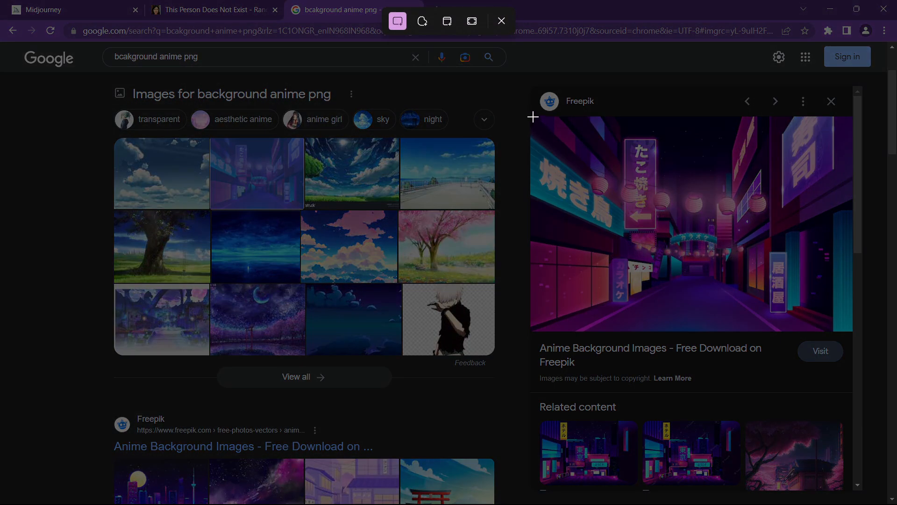
{"action": "left_click_drag", "start_coordinate": [537, 119], "coordinate": [850, 333]}
Step: Switch back to Discord and post the neon street screenshot in the general channel below the face image
{"action": "key", "text": "alt+Tab"}
{"action": "key", "text": "ctrl+v"}
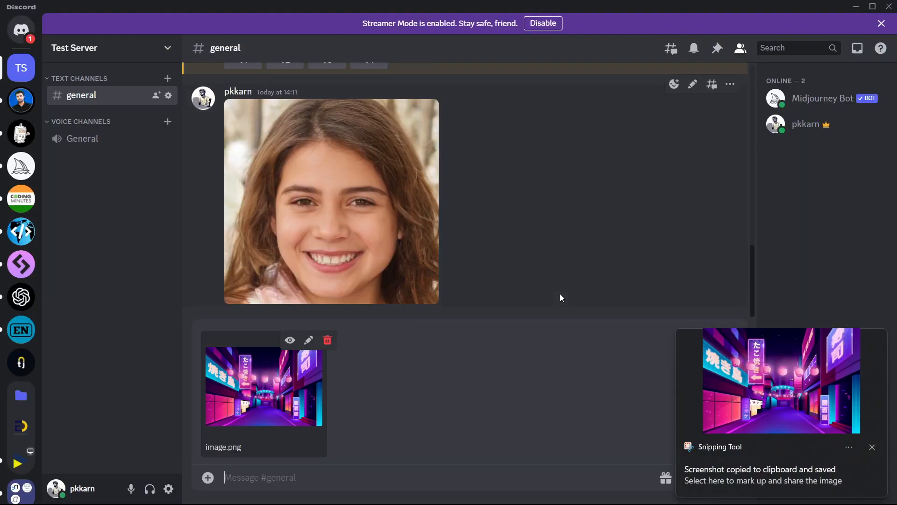
{"action": "key", "text": "Return"}
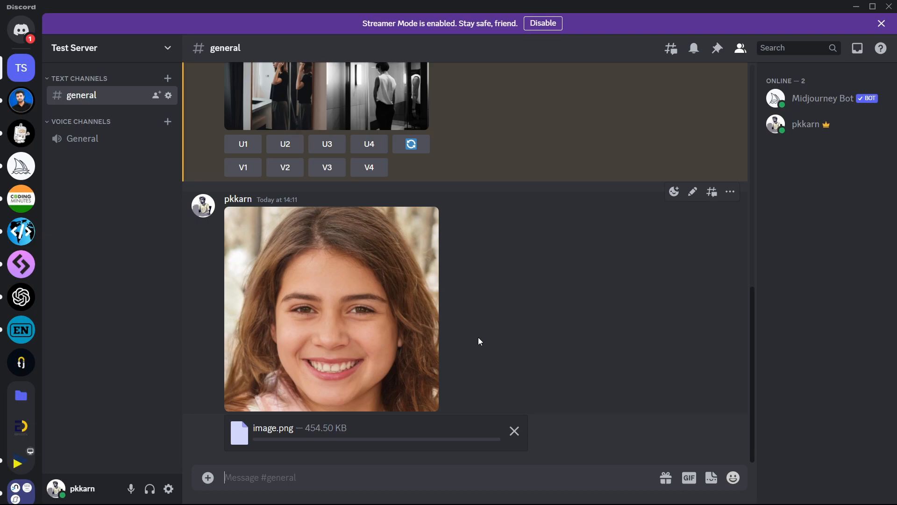
{"action": "scroll", "coordinate": [478, 337], "scroll_direction": "up", "scroll_amount": 4}
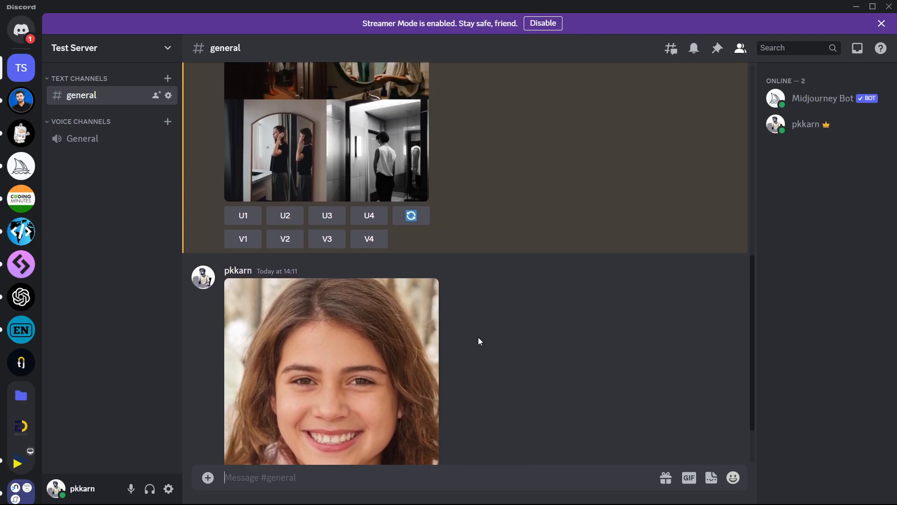
{"action": "scroll", "coordinate": [383, 234], "scroll_direction": "down", "scroll_amount": 4}
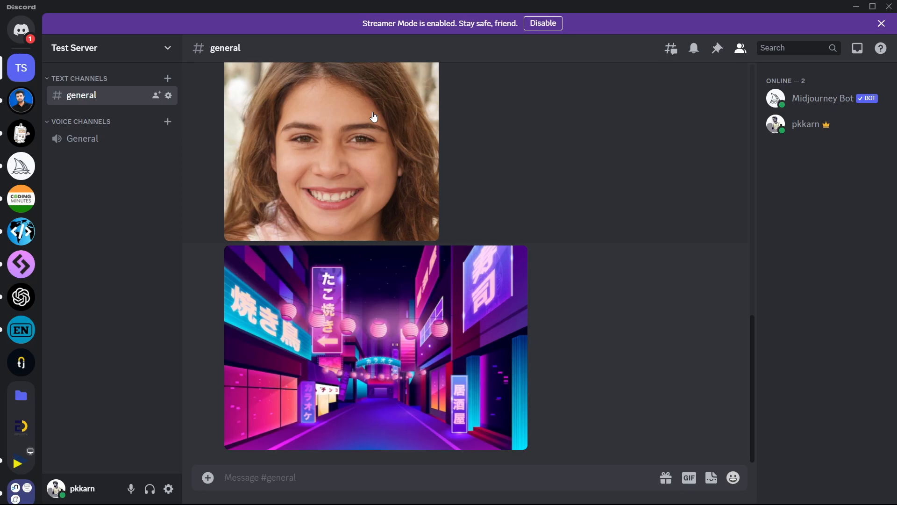
Step: Start an /imagine command and put the copied link of the posted face image into its prompt
{"action": "type", "text": "/im"}
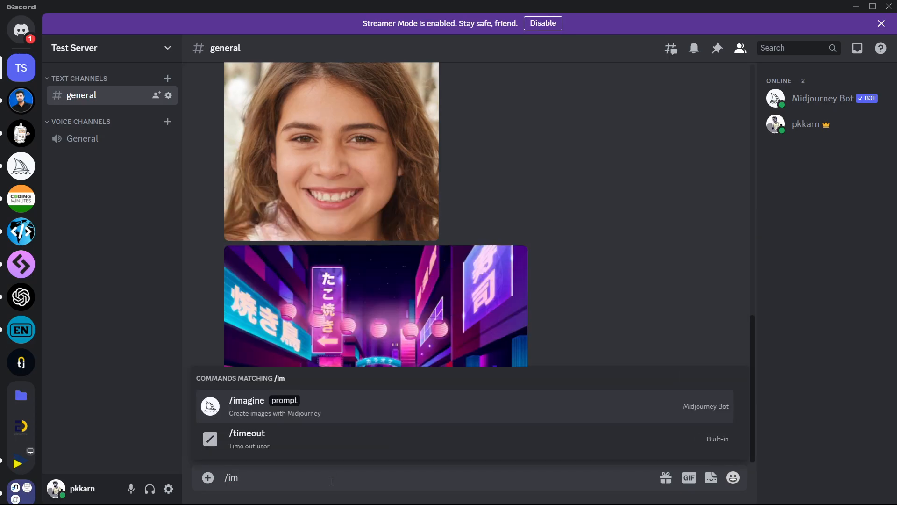
{"action": "key", "text": "Return"}
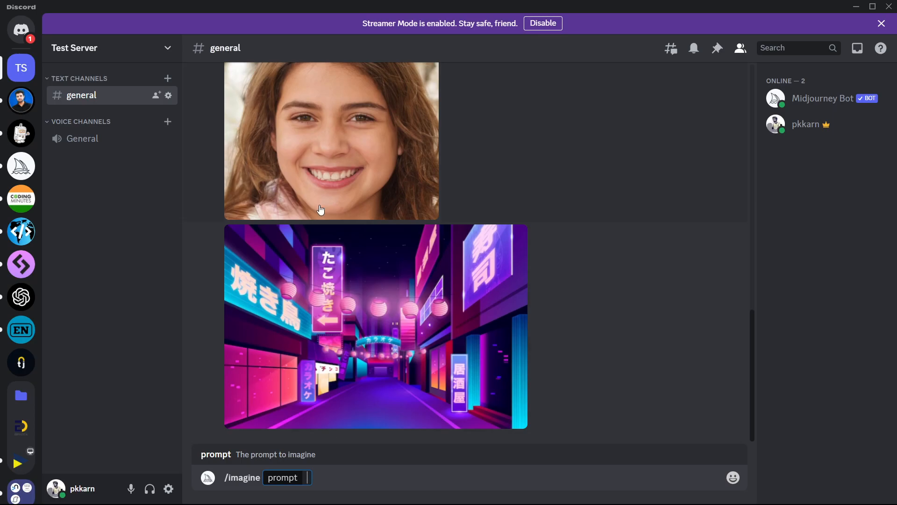
{"action": "right_click", "coordinate": [325, 151]}
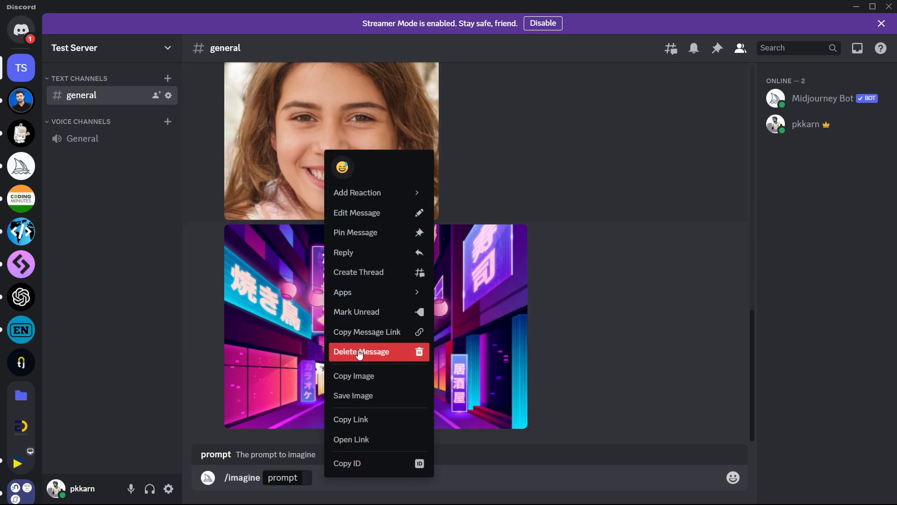
{"action": "left_click", "coordinate": [376, 419]}
{"action": "left_click", "coordinate": [310, 477]}
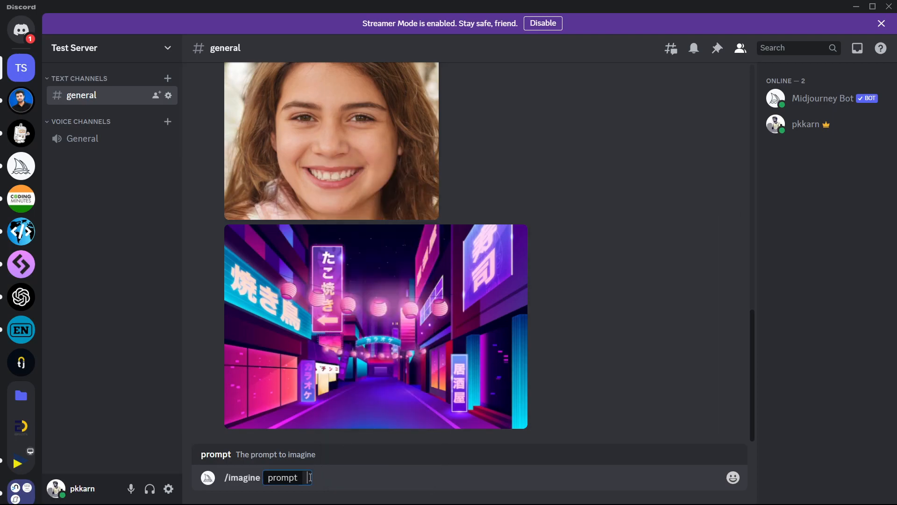
{"action": "key", "text": "ctrl+v"}
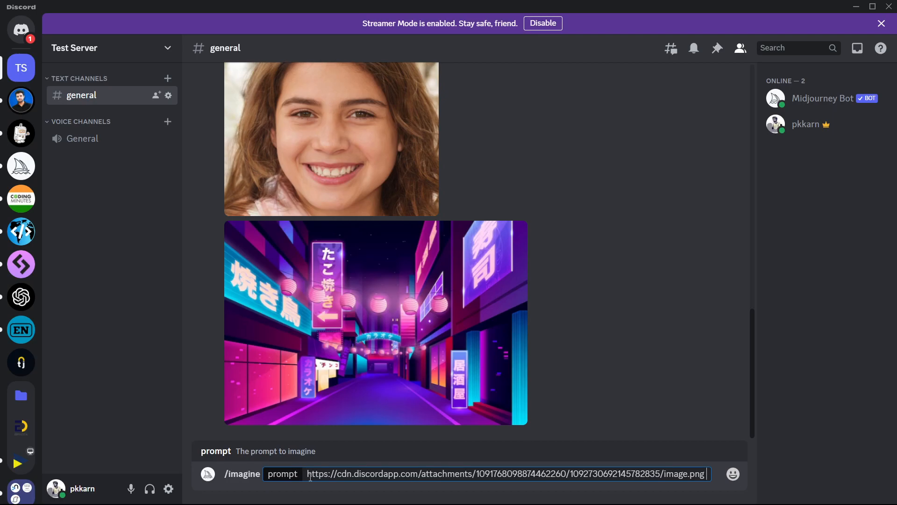
Step: Copy the link of the posted neon street image and append it to the /imagine prompt after the face image link
{"action": "right_click", "coordinate": [326, 339]}
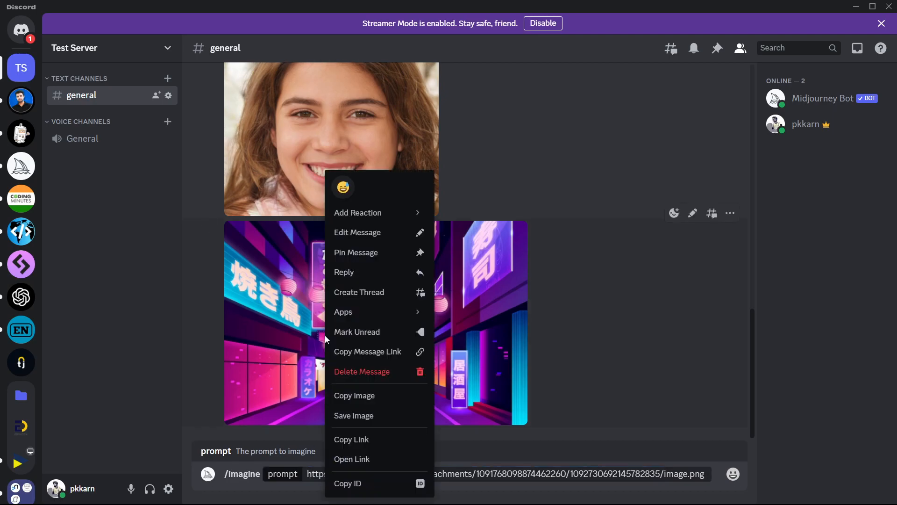
{"action": "left_click", "coordinate": [359, 439]}
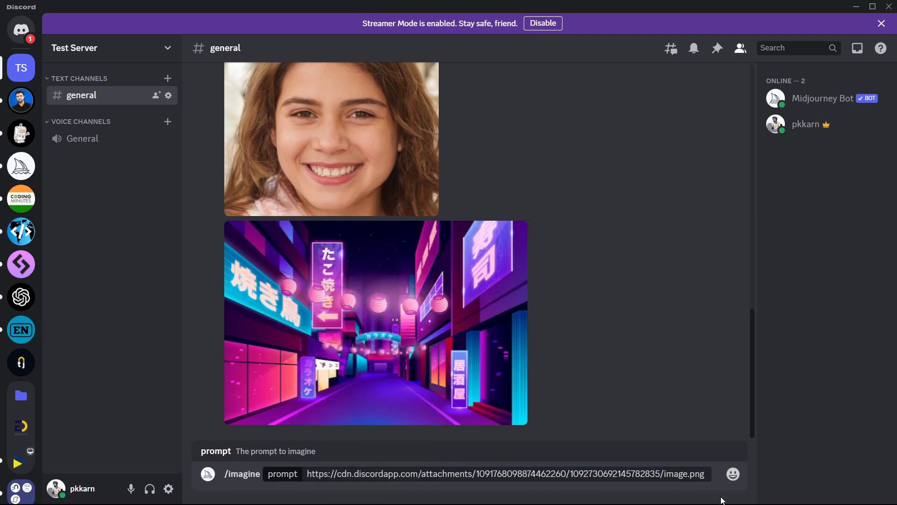
{"action": "left_click", "coordinate": [709, 474]}
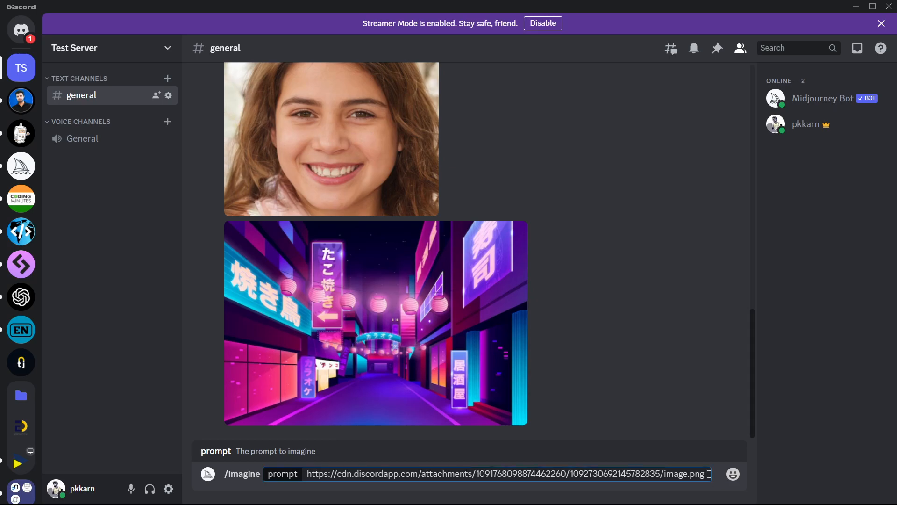
{"action": "key", "text": "ctrl+v"}
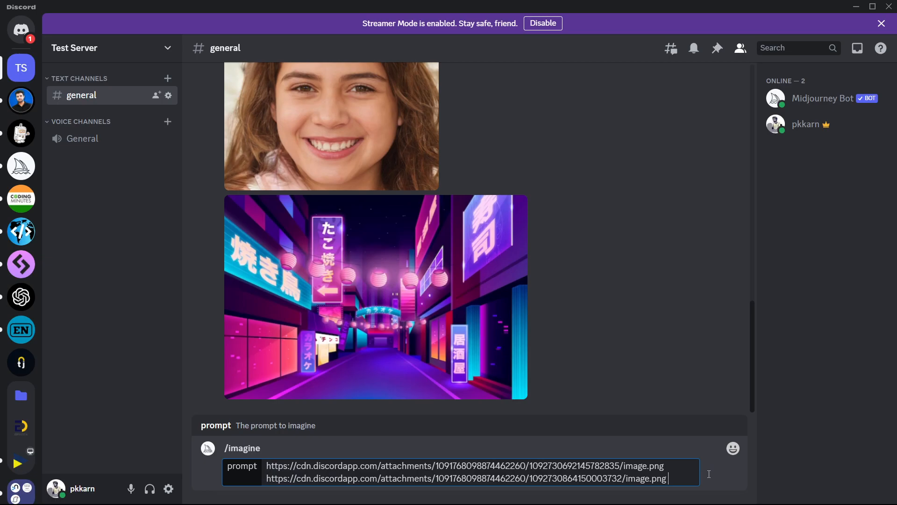
Step: Complete the /imagine prompt with "A girl in cyberpunk mode, realistic, --v 5" and submit it to the Midjourney Bot
{"action": "type", "text": "A girl"}
{"action": "type", "text": "in"}
{"action": "type", "text": " cyberpunk"}
{"action": "type", "text": " mode:"}
{"action": "type", "text": ", "}
{"action": "type", "text": "realistic"}
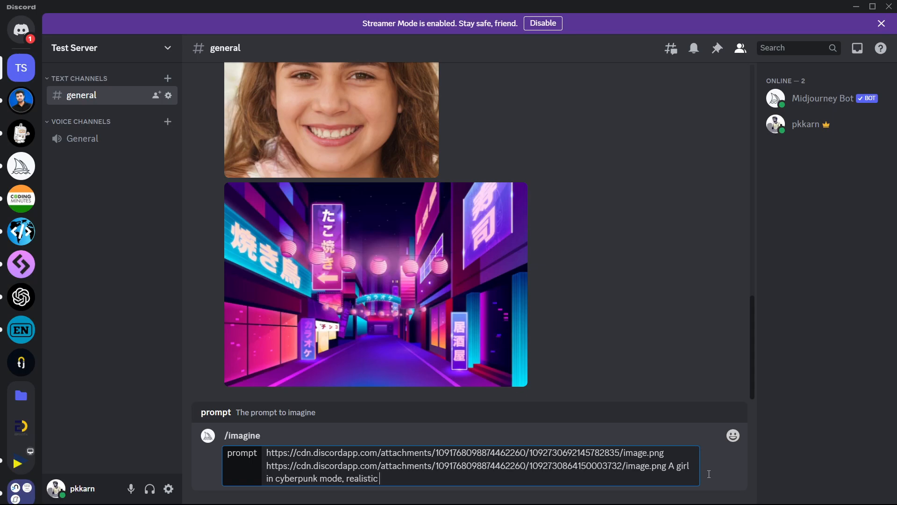
{"action": "key", "text": "BackSpace"}
{"action": "type", "text": ", --v 5"}
{"action": "key", "text": "Return"}
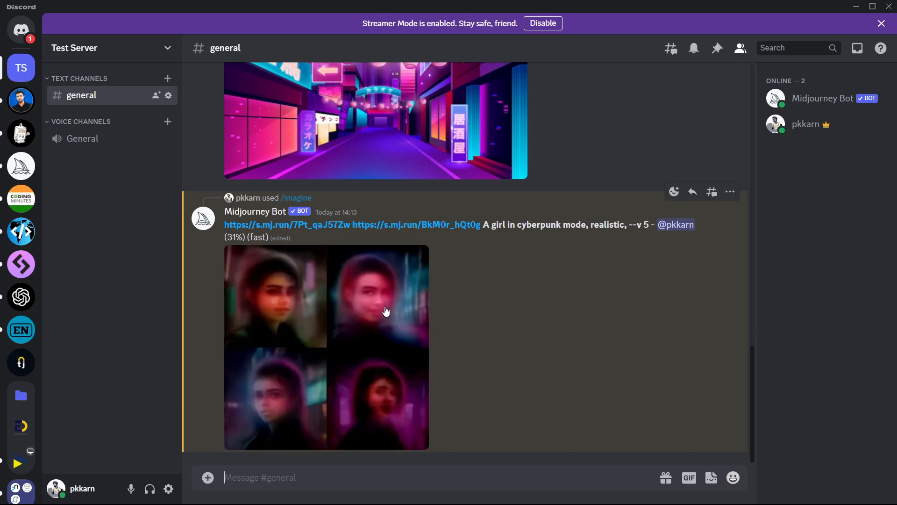
Step: Compare the cyberpunk girl images while they render with the posted face and neon street pictures, and view the in-progress grid enlarged
{"action": "scroll", "coordinate": [417, 300], "scroll_direction": "up", "scroll_amount": 5}
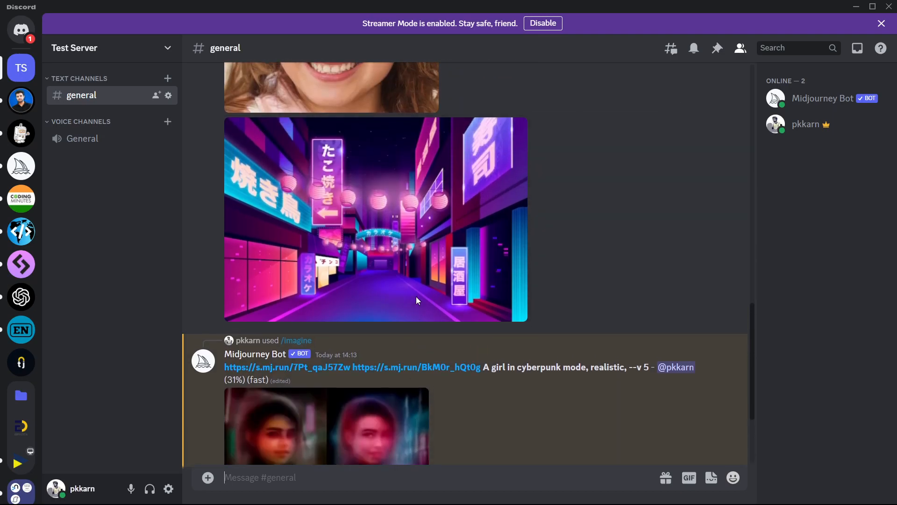
{"action": "scroll", "coordinate": [417, 300], "scroll_direction": "down", "scroll_amount": 7}
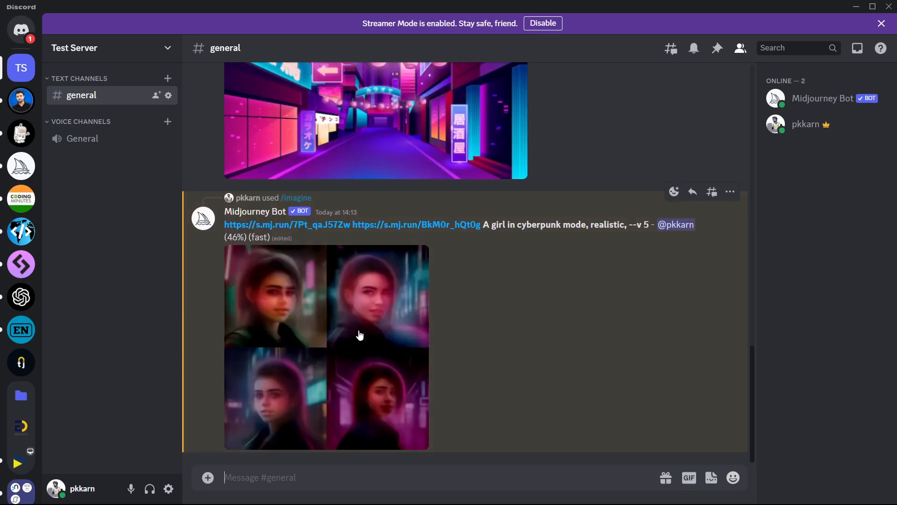
{"action": "scroll", "coordinate": [359, 333], "scroll_direction": "up", "scroll_amount": 8}
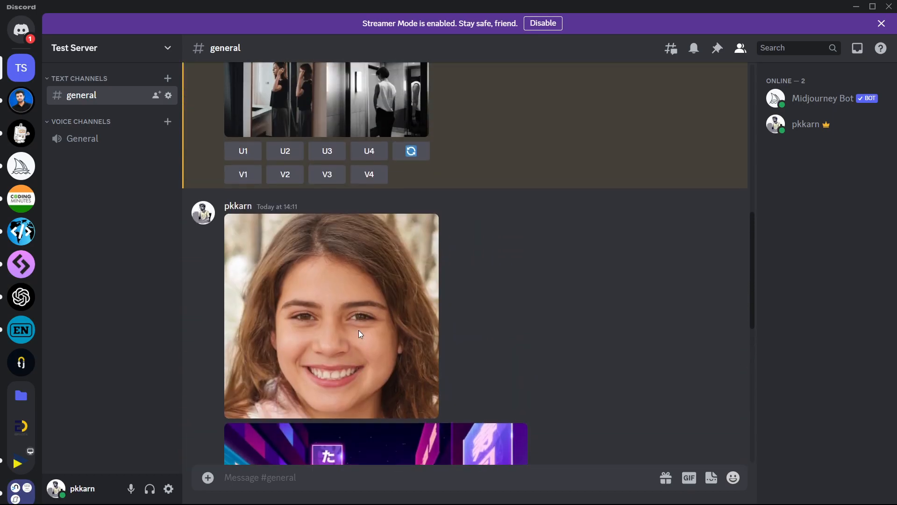
{"action": "scroll", "coordinate": [339, 310], "scroll_direction": "down", "scroll_amount": 7}
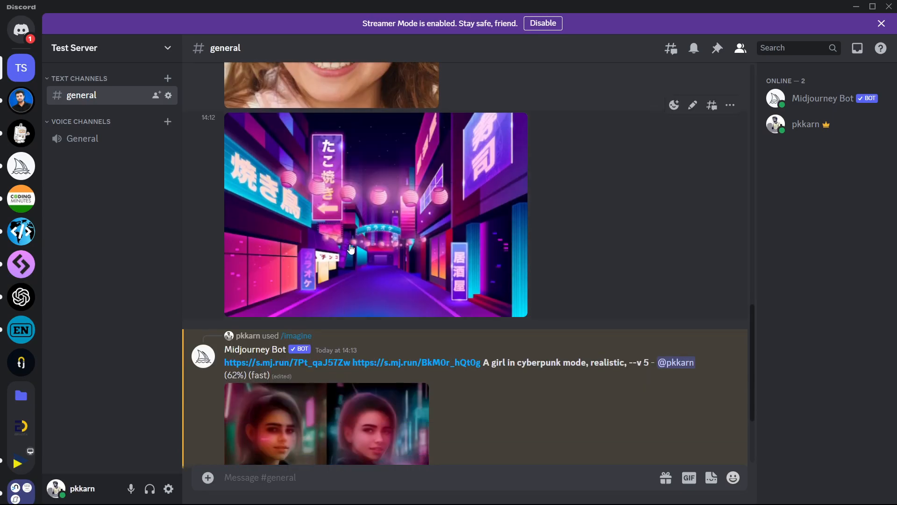
{"action": "scroll", "coordinate": [351, 250], "scroll_direction": "down", "scroll_amount": 3}
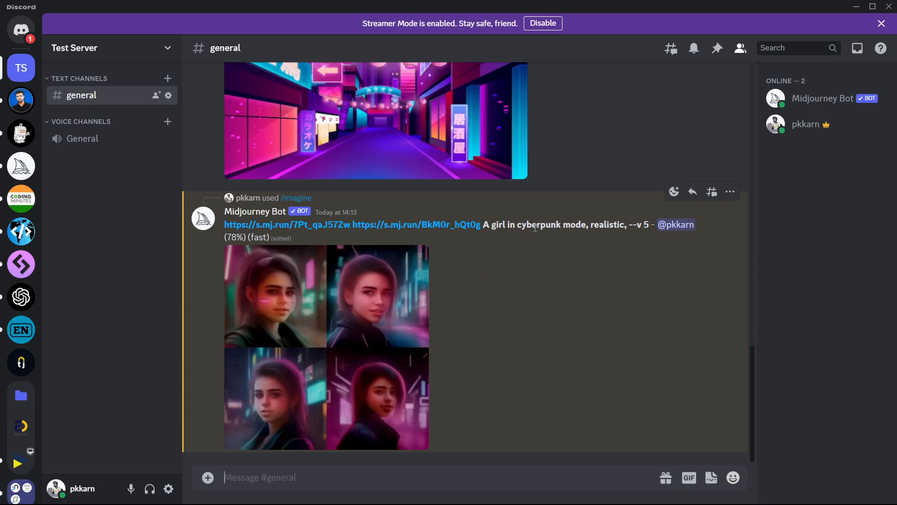
{"action": "left_click", "coordinate": [300, 392]}
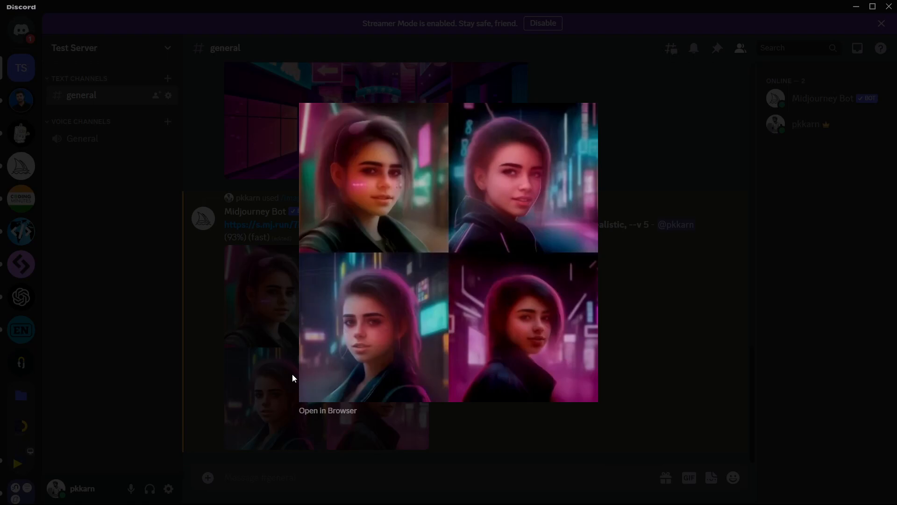
{"action": "left_click", "coordinate": [270, 335]}
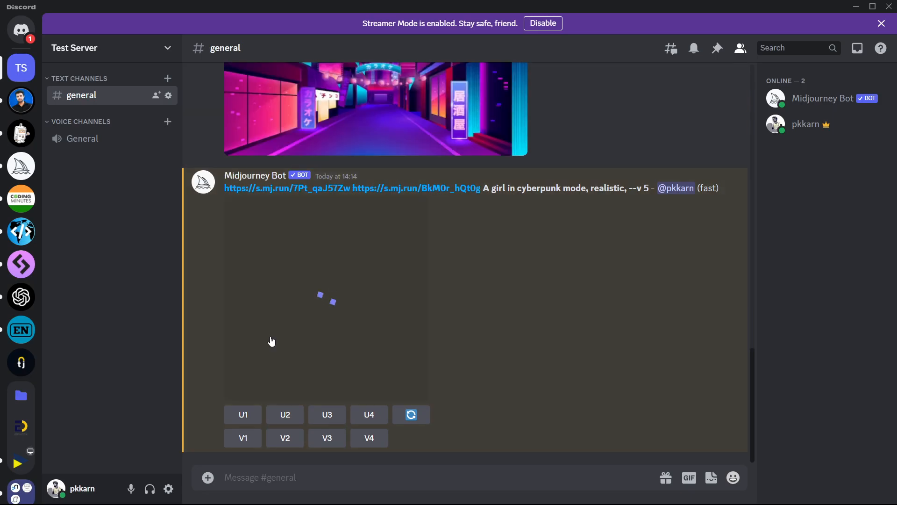
Step: View the finished cyberpunk girl grid enlarged and compare it with the enlarged neon street source picture
{"action": "left_click", "coordinate": [272, 341]}
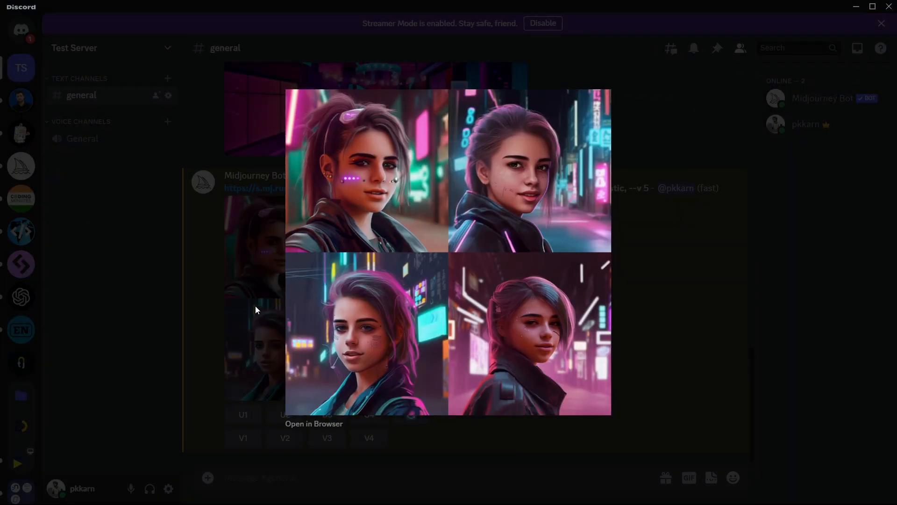
{"action": "left_click", "coordinate": [255, 306]}
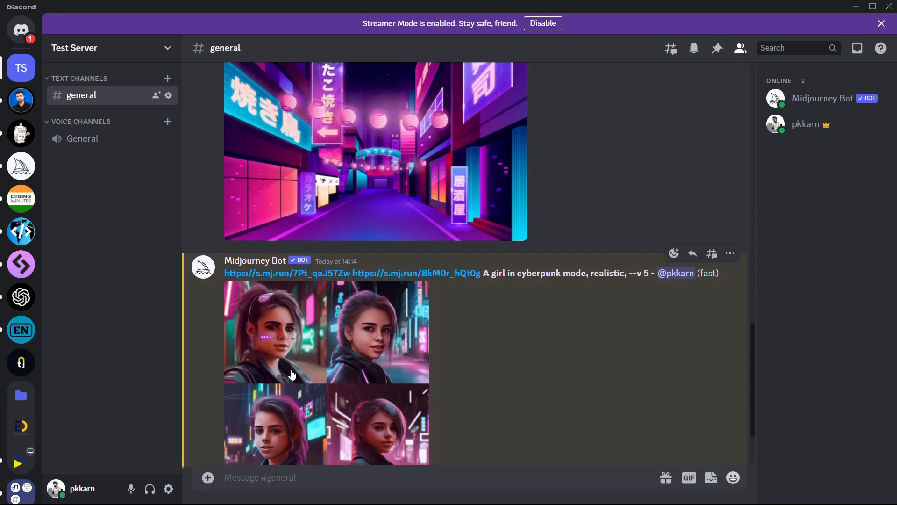
{"action": "left_click", "coordinate": [291, 374]}
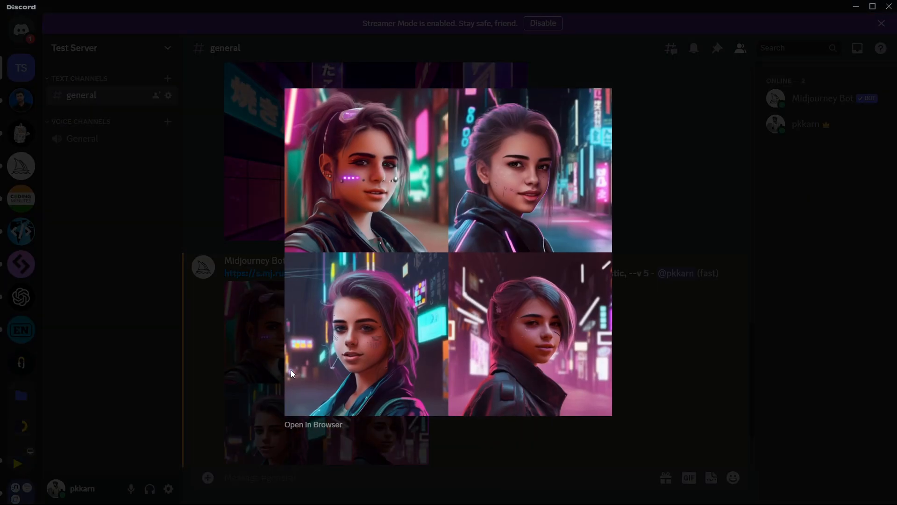
{"action": "left_click", "coordinate": [268, 338]}
{"action": "scroll", "coordinate": [268, 338], "scroll_direction": "up", "scroll_amount": 3}
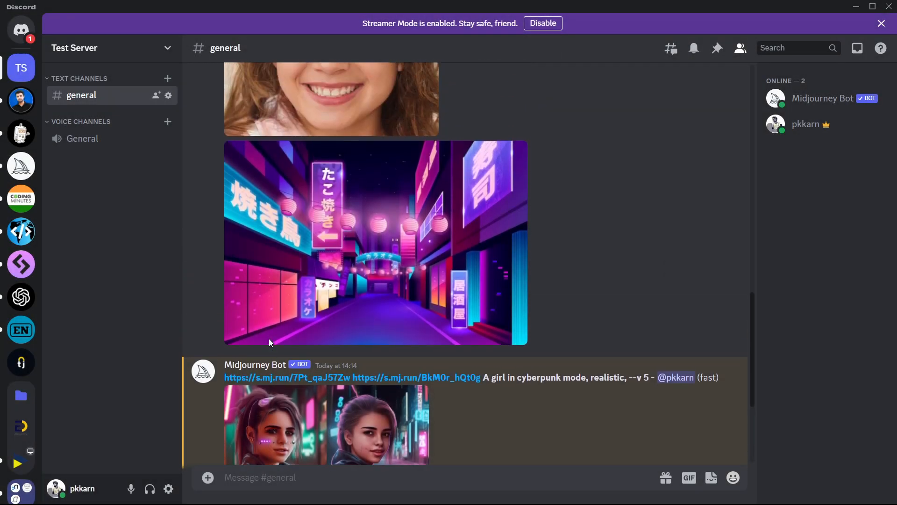
{"action": "left_click", "coordinate": [287, 266]}
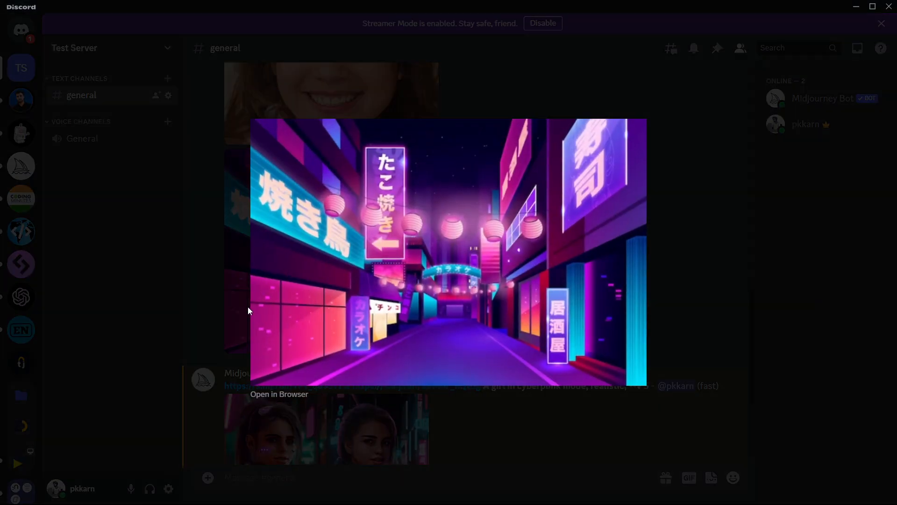
{"action": "left_click", "coordinate": [233, 320]}
{"action": "scroll", "coordinate": [297, 386], "scroll_direction": "down", "scroll_amount": 4}
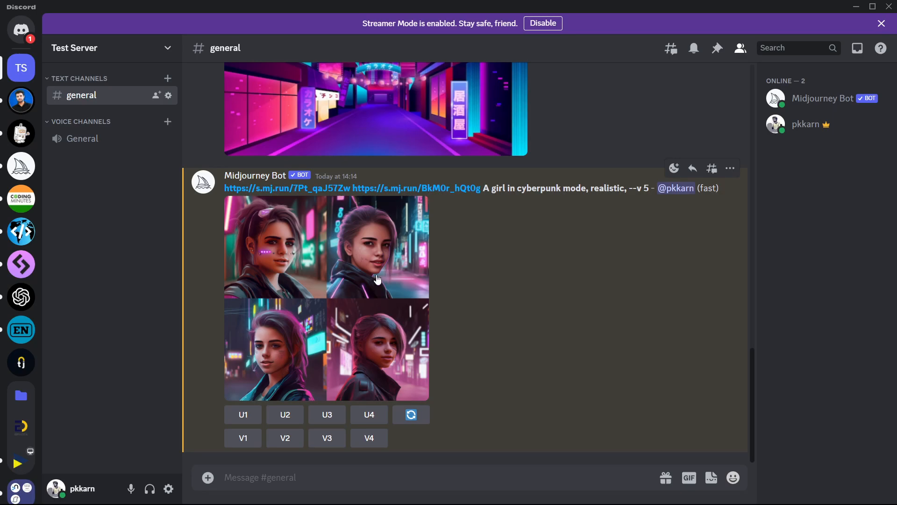
Step: Upscale the second image of the cyberpunk girl grid and view the result enlarged
{"action": "left_click", "coordinate": [285, 415]}
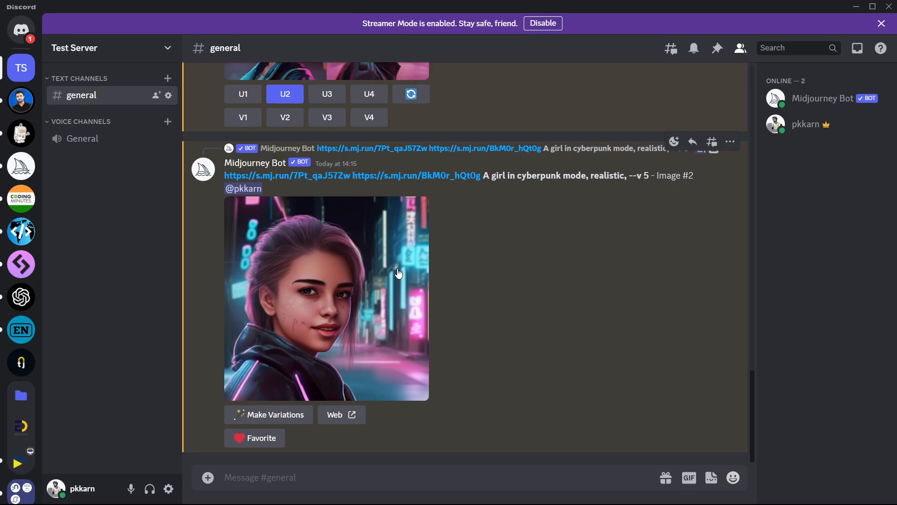
{"action": "left_click", "coordinate": [399, 273]}
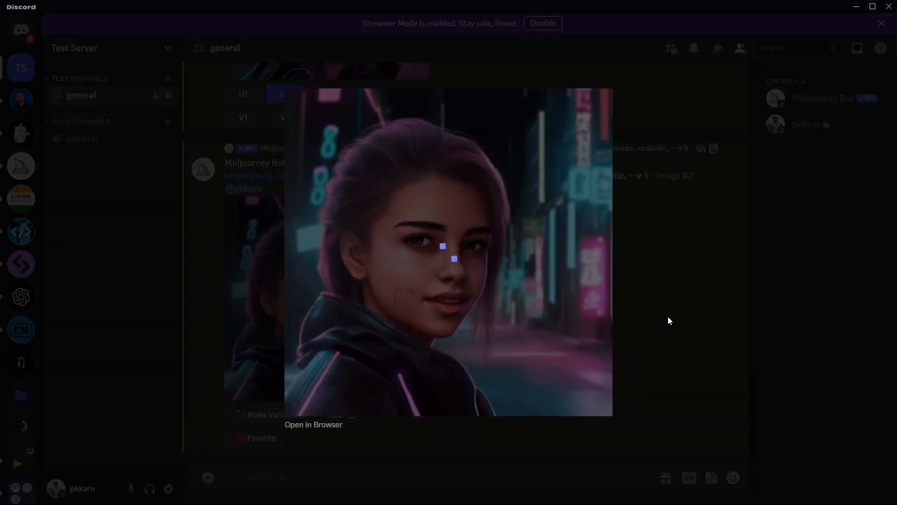
{"action": "left_click", "coordinate": [668, 317]}
Step: Rerun the cyberpunk girl prompt from its four-image grid for a new set of images and check the new job's progress
{"action": "scroll", "coordinate": [668, 318], "scroll_direction": "up", "scroll_amount": 2}
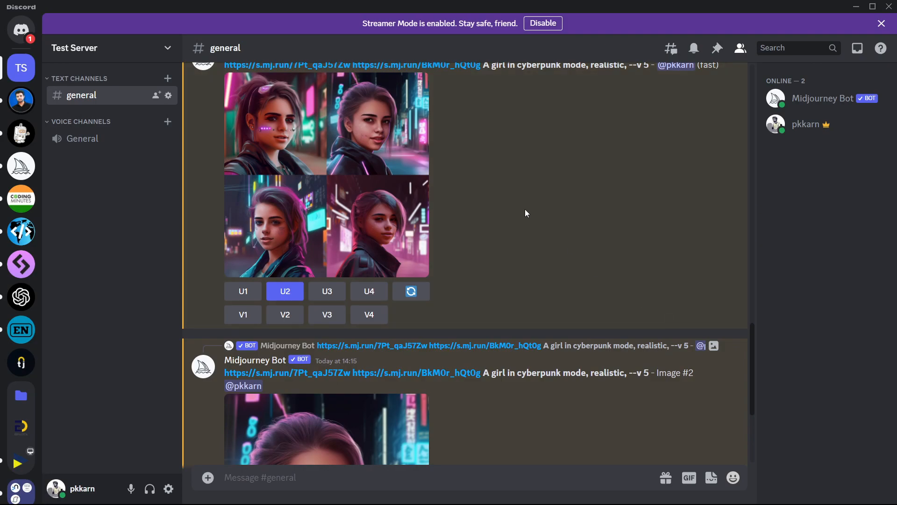
{"action": "scroll", "coordinate": [525, 213], "scroll_direction": "down", "scroll_amount": 1}
{"action": "scroll", "coordinate": [525, 213], "scroll_direction": "up", "scroll_amount": 2}
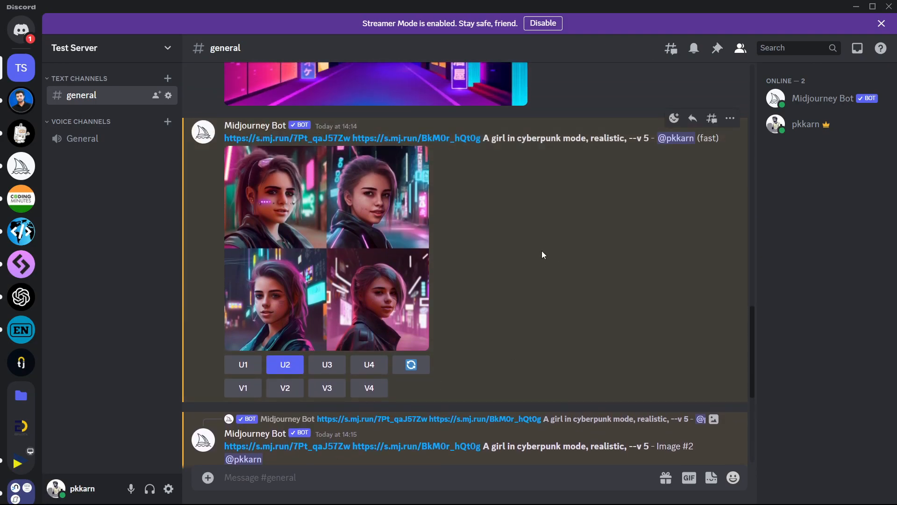
{"action": "left_click", "coordinate": [411, 371]}
{"action": "left_click", "coordinate": [411, 369]}
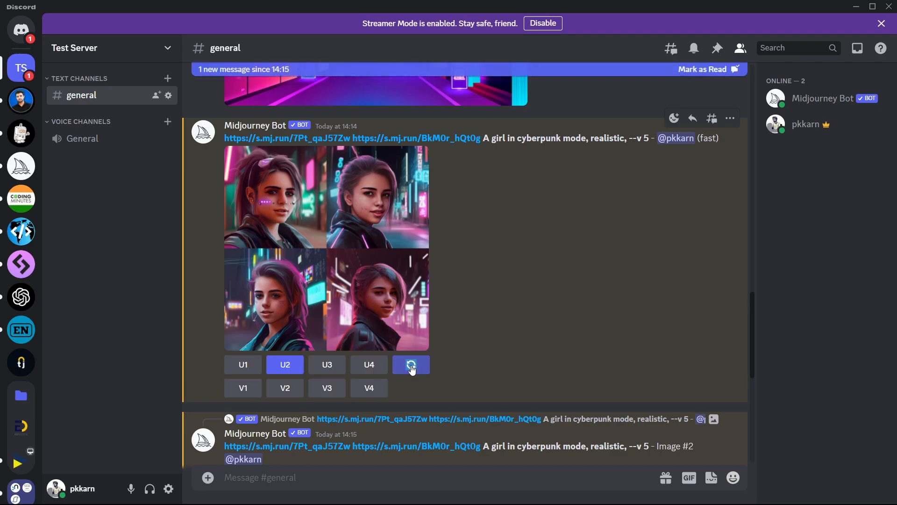
{"action": "scroll", "coordinate": [412, 369], "scroll_direction": "down", "scroll_amount": 8}
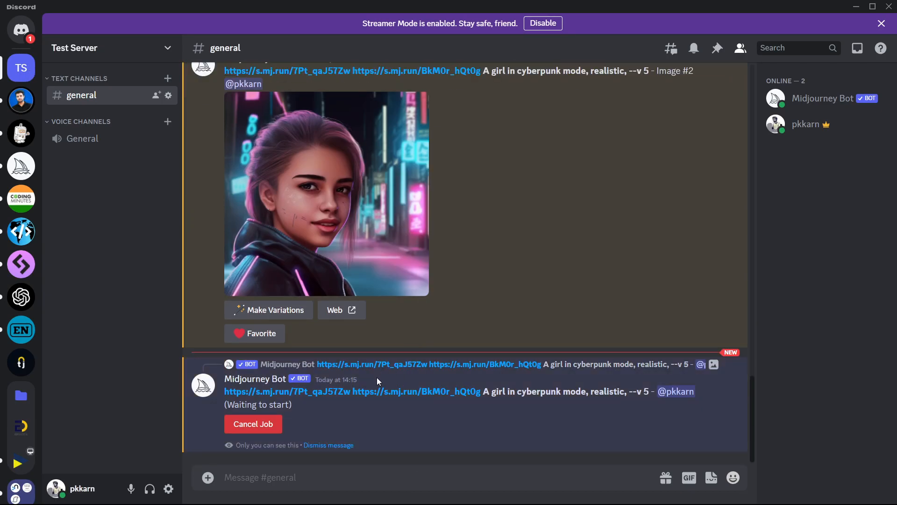
{"action": "scroll", "coordinate": [392, 397], "scroll_direction": "up", "scroll_amount": 8}
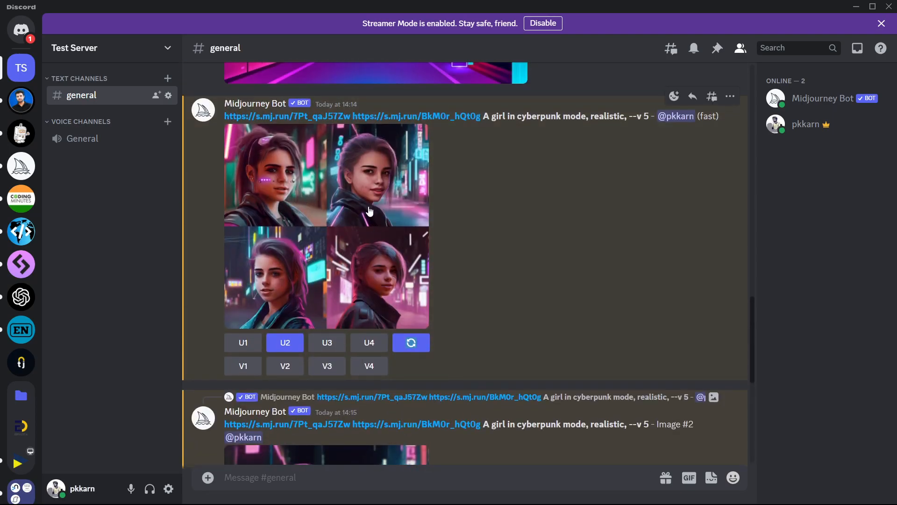
{"action": "scroll", "coordinate": [369, 211], "scroll_direction": "down", "scroll_amount": 7}
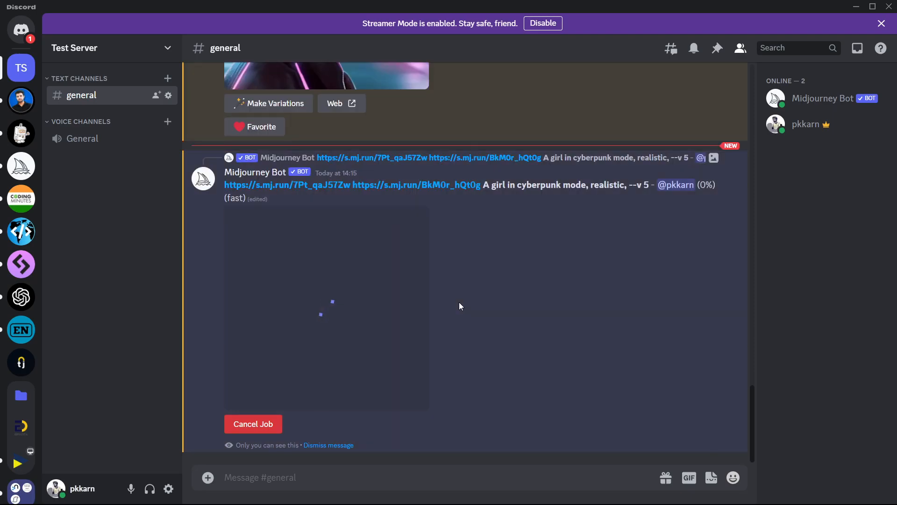
Step: Switch to the Chrome window with the Google search for "bcakground anime png"
{"action": "key", "text": "alt+Tab"}
{"action": "key", "text": "alt+Tab"}
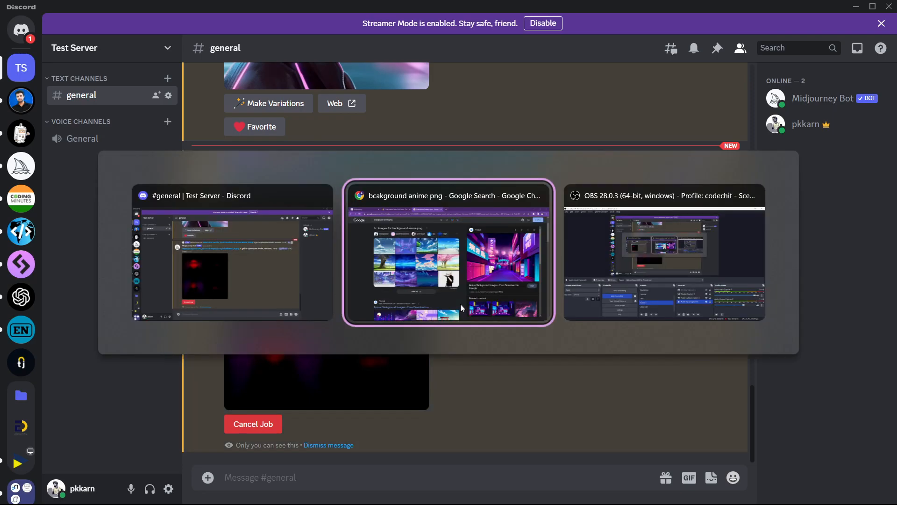